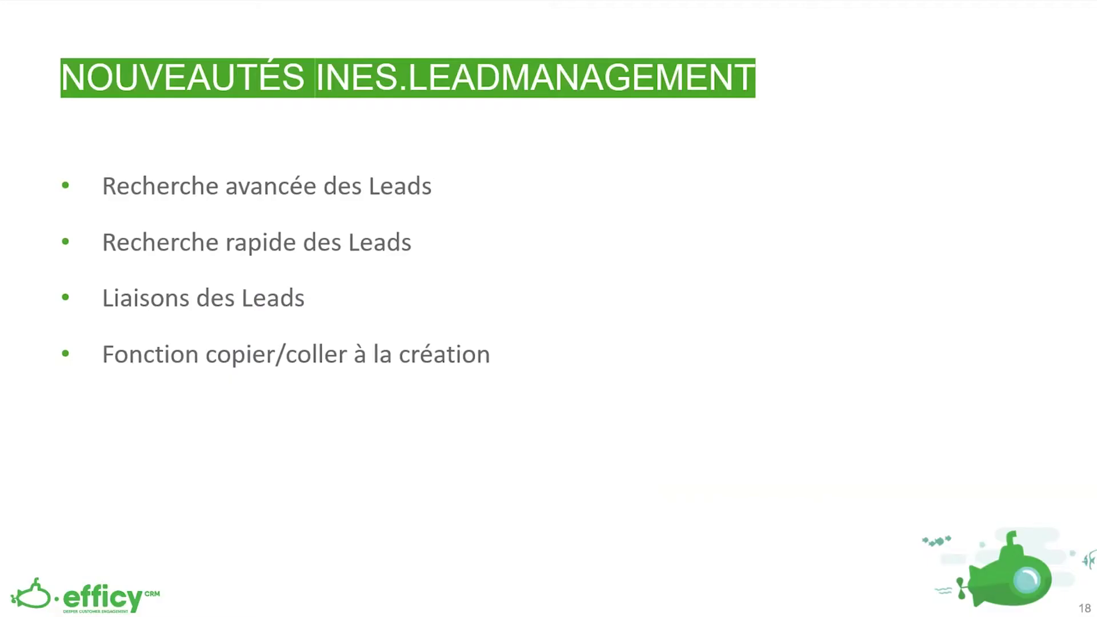
Open the pipeline customisation settings for Affaires in the Sales section of the account configuration and look through them.
{"action": "key", "text": "Right"}
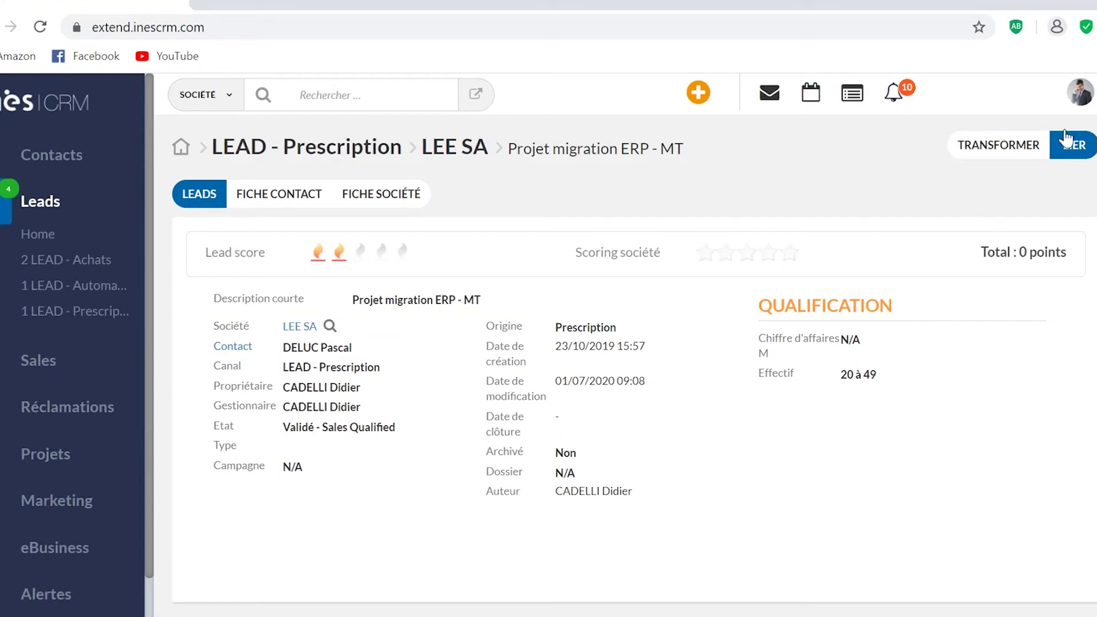
{"action": "left_click", "coordinate": [1089, 92]}
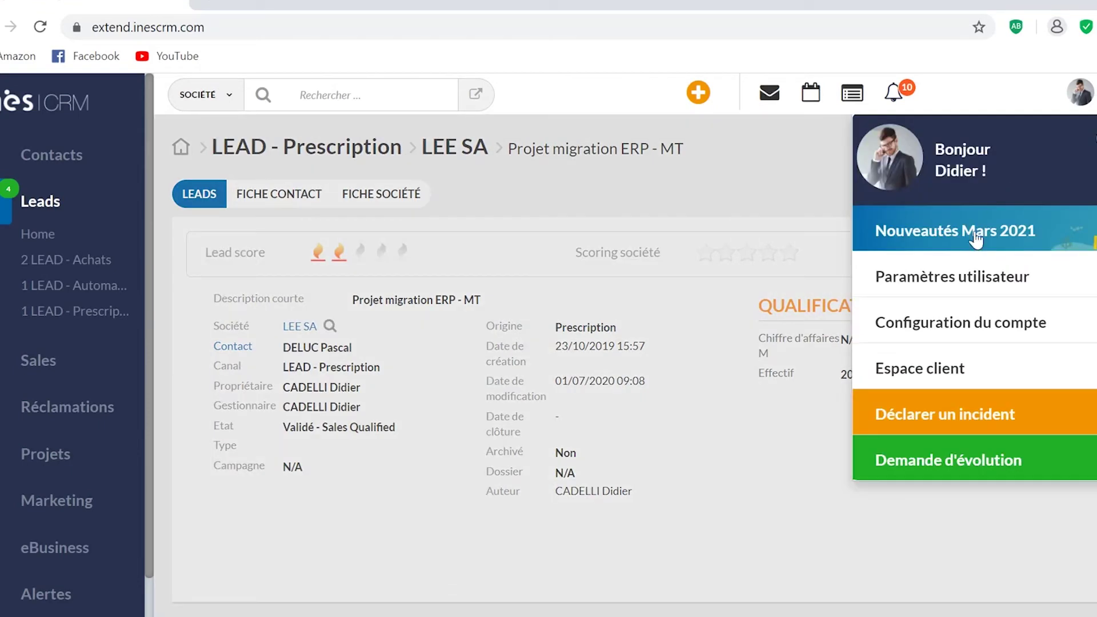
{"action": "left_click", "coordinate": [861, 284]}
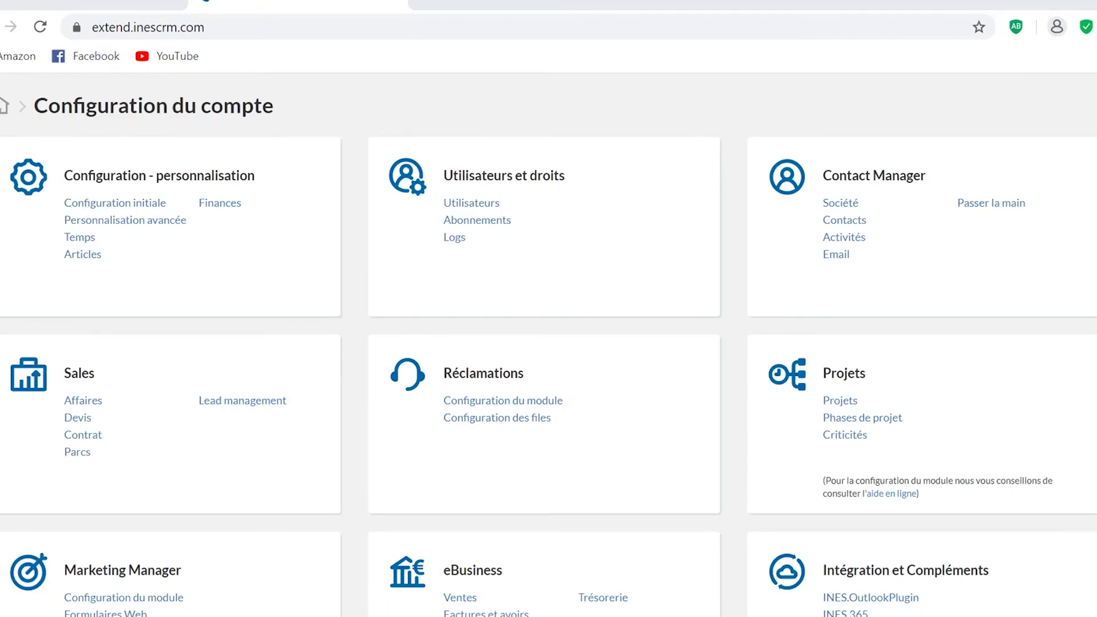
{"action": "left_click", "coordinate": [90, 406]}
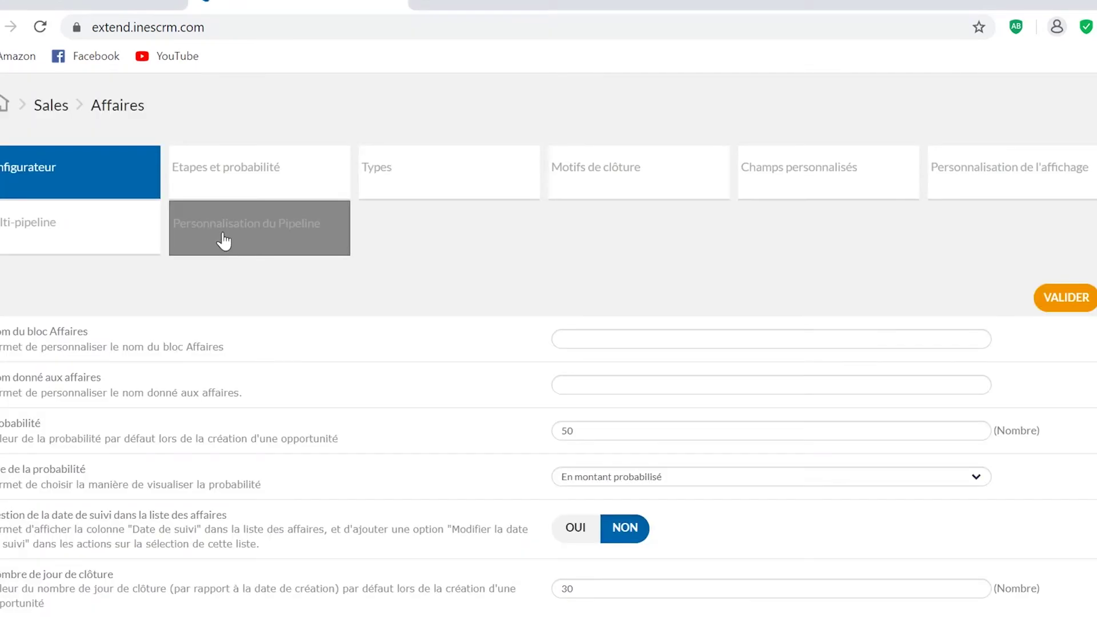
{"action": "left_click", "coordinate": [223, 242]}
{"action": "scroll", "coordinate": [227, 366], "scroll_direction": "down", "scroll_amount": 2}
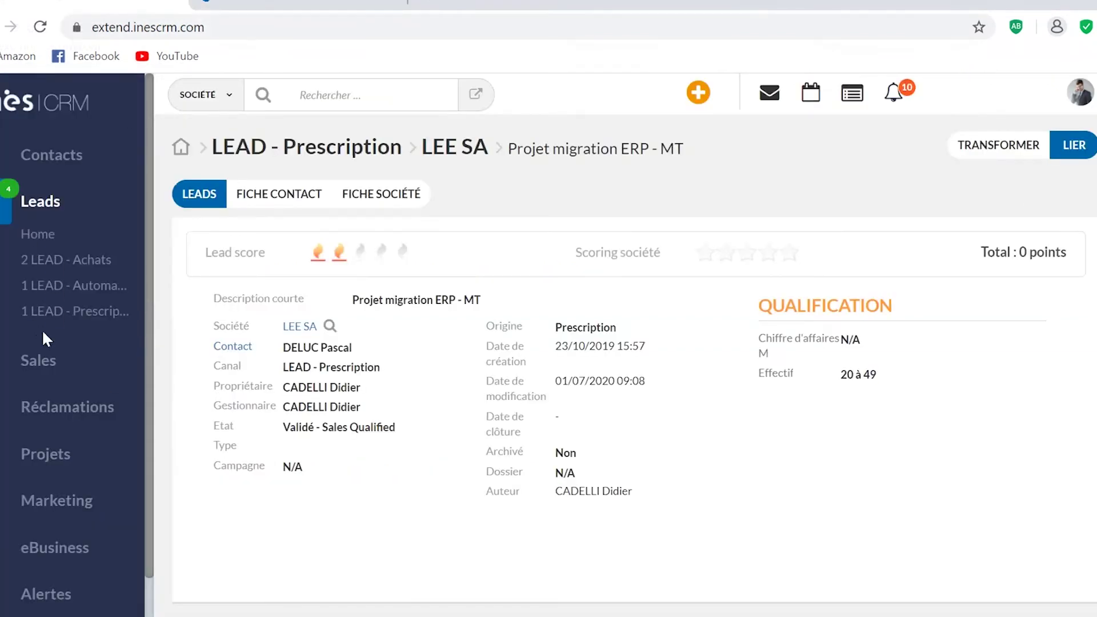
Display the Sales deals as a pipeline by stage and examine the dates shown on the deal cards.
{"action": "left_click", "coordinate": [41, 361]}
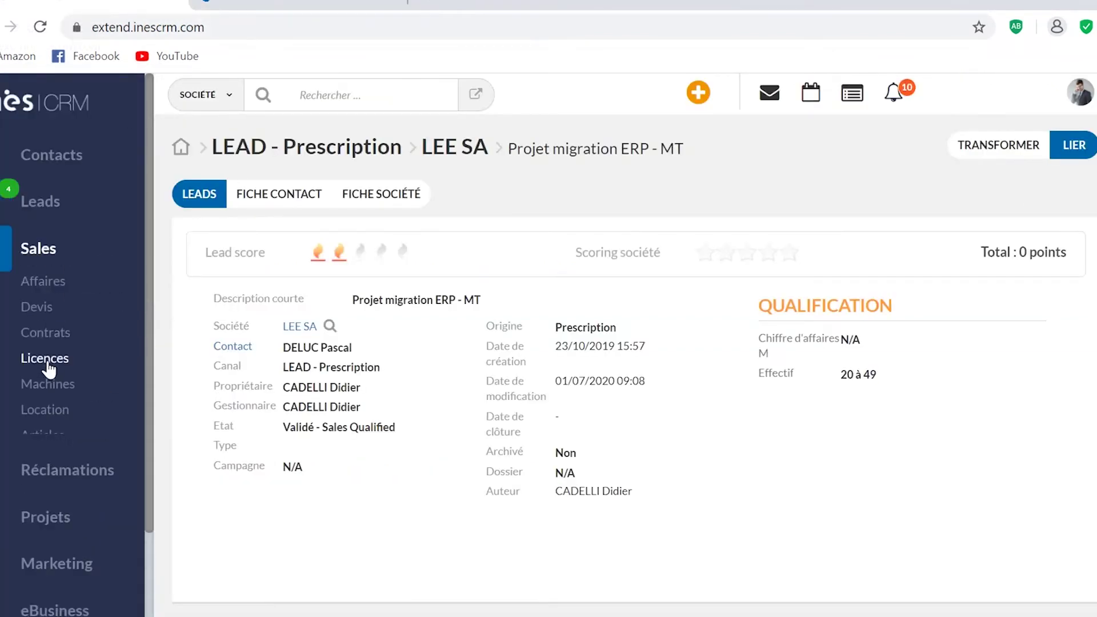
{"action": "left_click", "coordinate": [41, 282]}
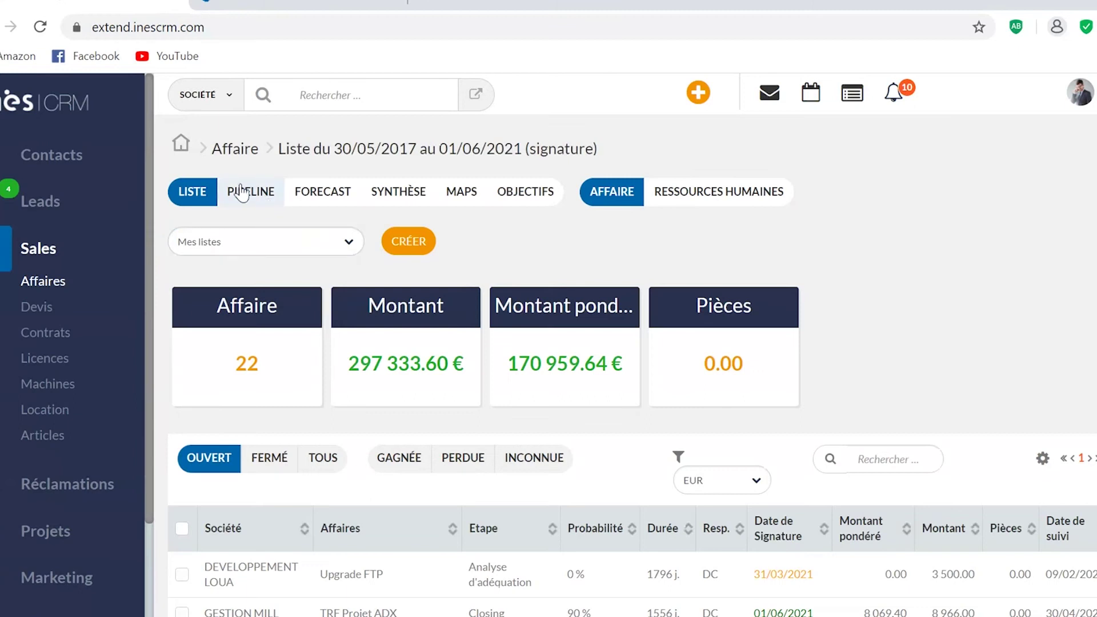
{"action": "left_click", "coordinate": [242, 193]}
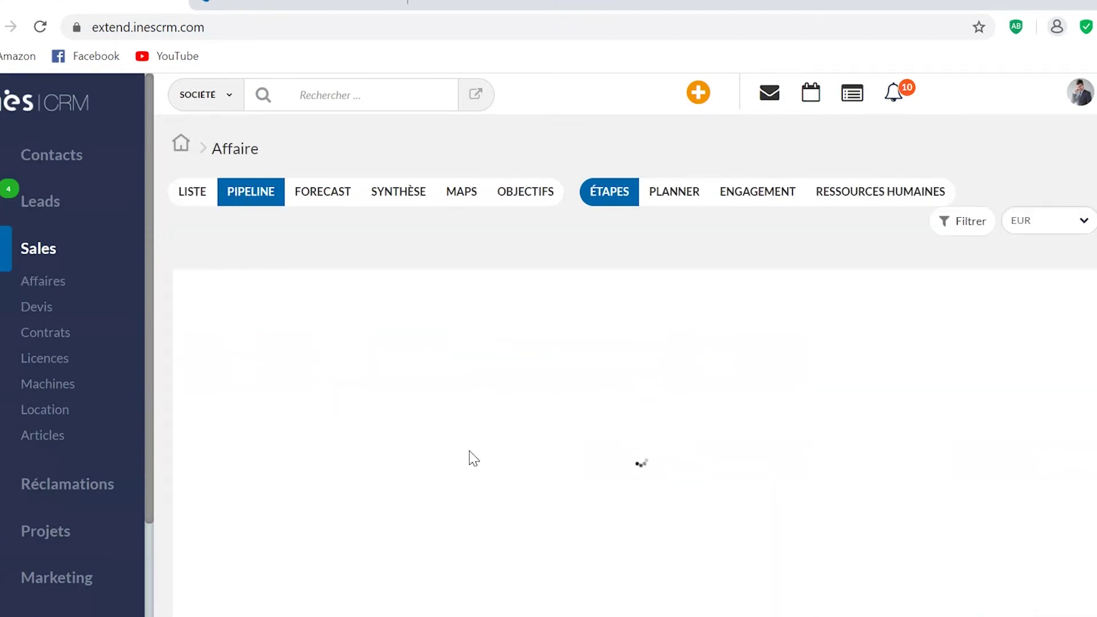
{"action": "scroll", "coordinate": [464, 503], "scroll_direction": "down", "scroll_amount": 3}
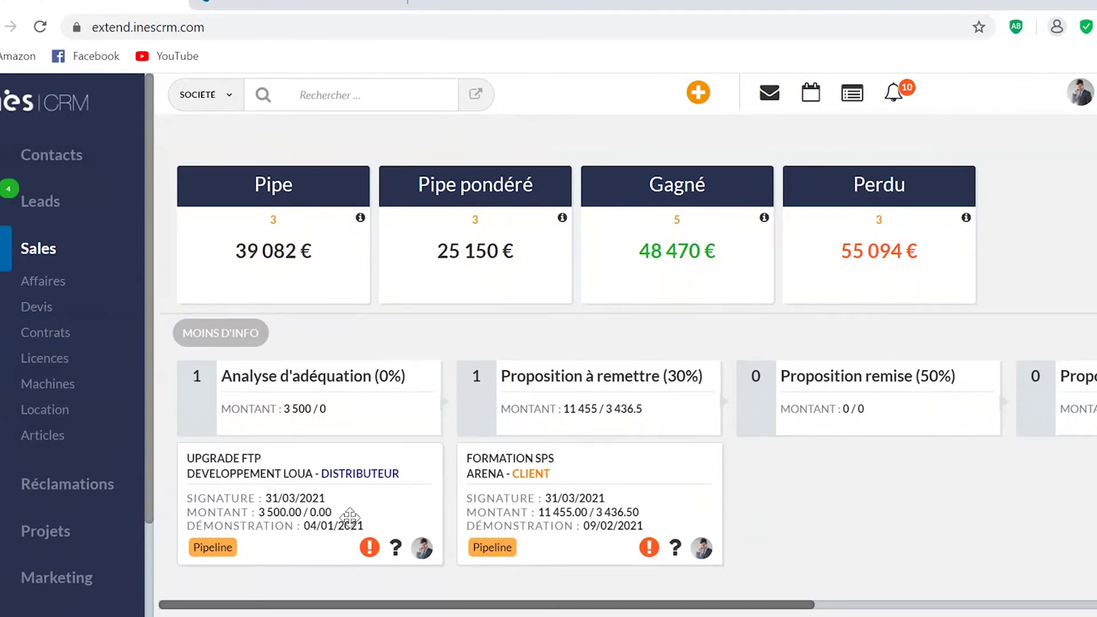
{"action": "scroll", "coordinate": [443, 507], "scroll_direction": "up", "scroll_amount": 3}
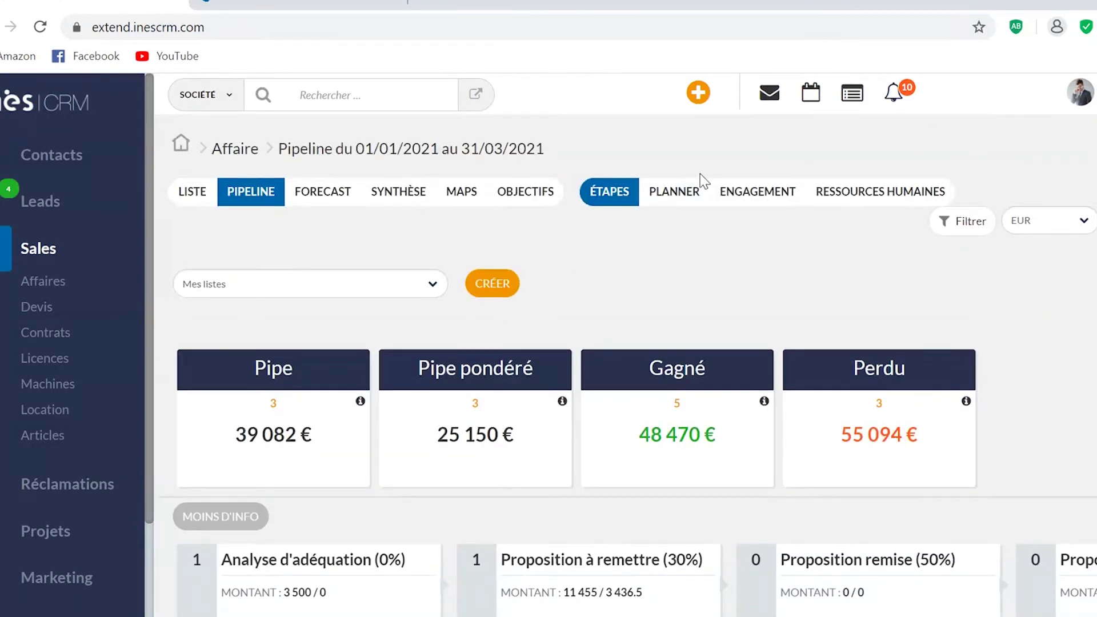
Show the deals pipeline in the Planner view at 90 % page zoom, organised by the Démonstration date.
{"action": "left_click", "coordinate": [681, 198]}
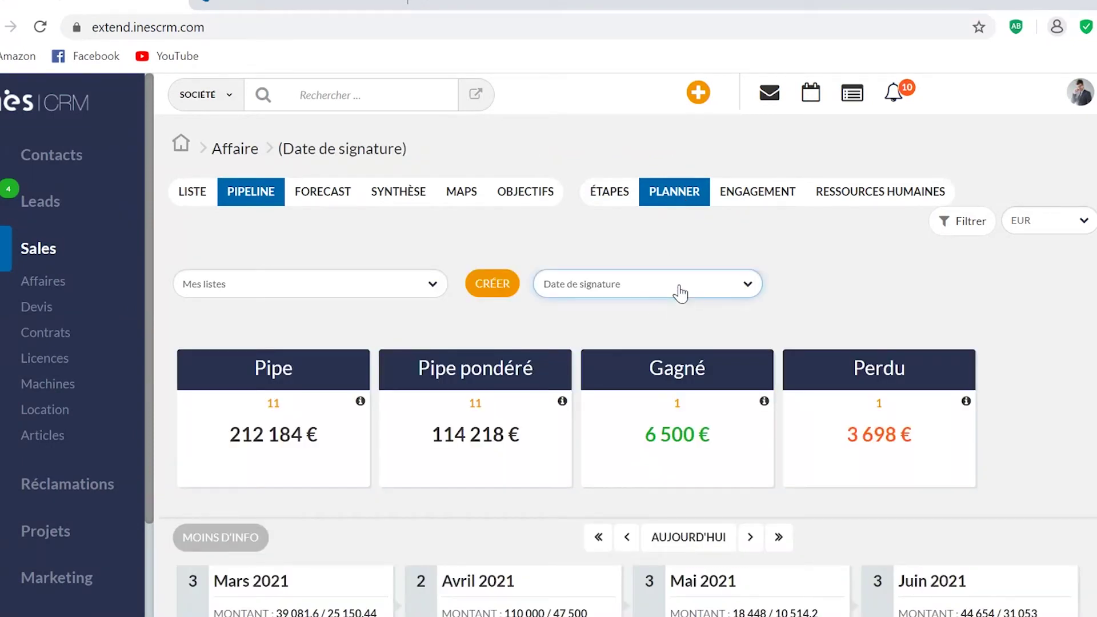
{"action": "key", "text": "ctrl+minus"}
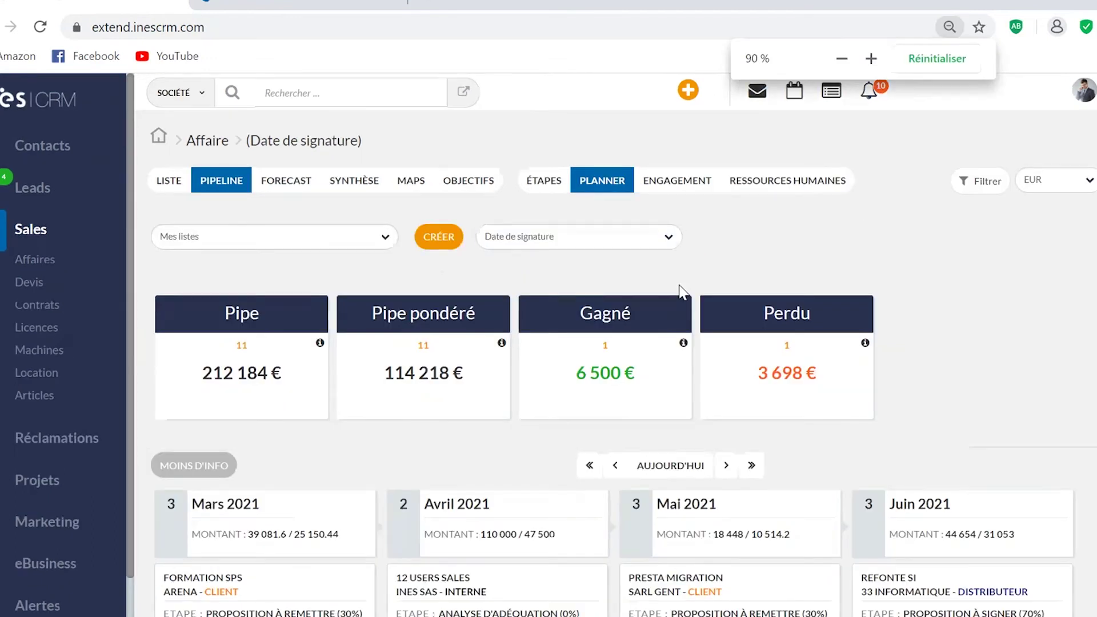
{"action": "left_click", "coordinate": [640, 243]}
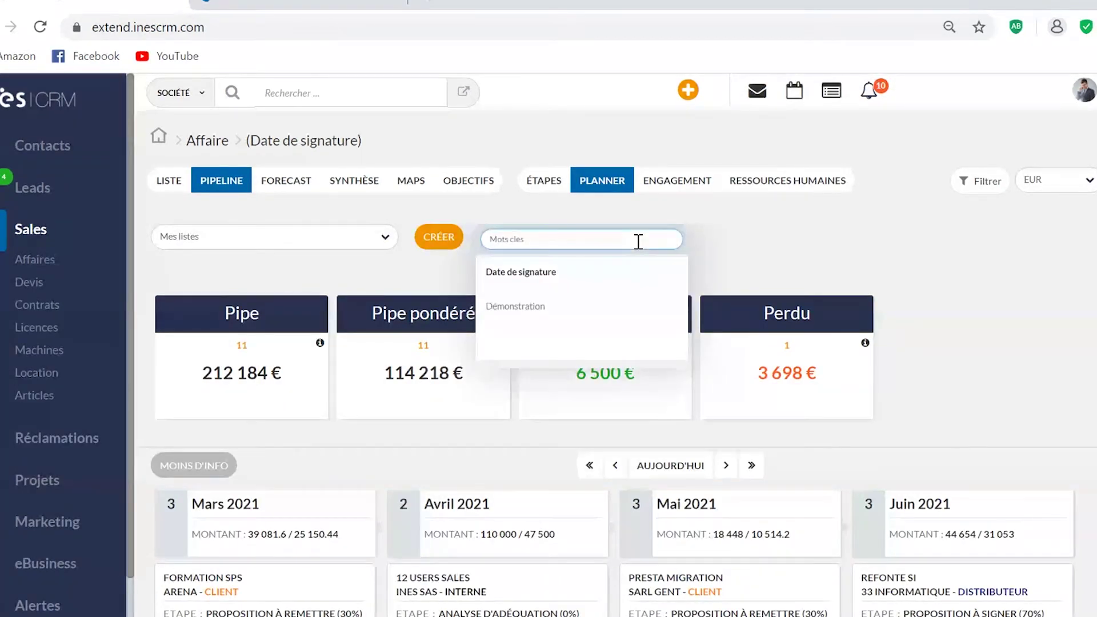
{"action": "left_click", "coordinate": [591, 314]}
{"action": "scroll", "coordinate": [605, 389], "scroll_direction": "down", "scroll_amount": 3}
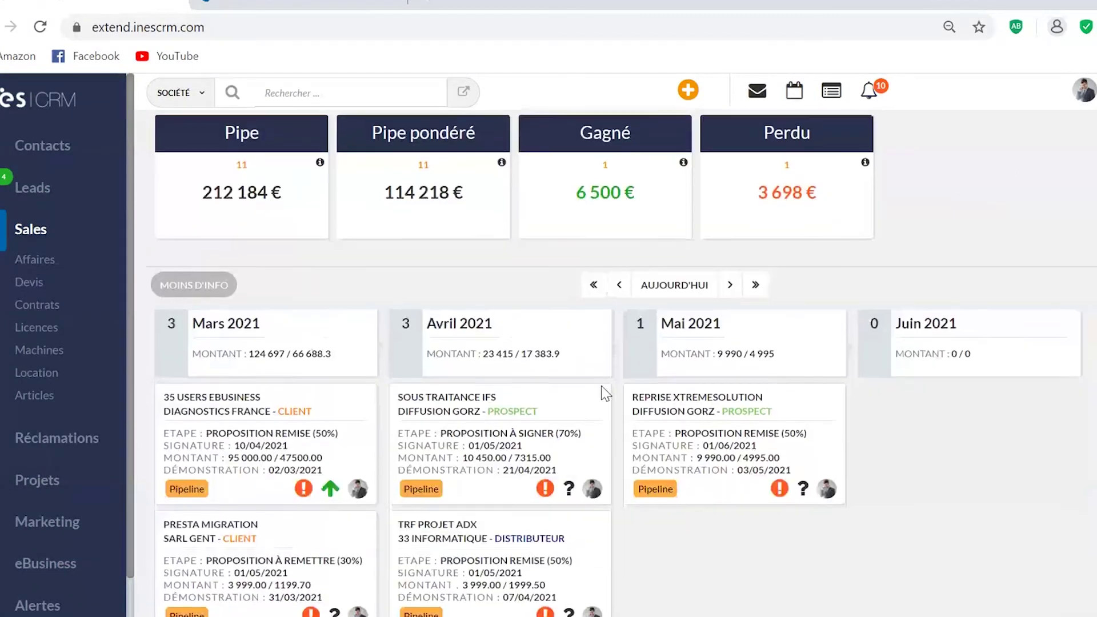
{"action": "scroll", "coordinate": [606, 393], "scroll_direction": "down", "scroll_amount": 2}
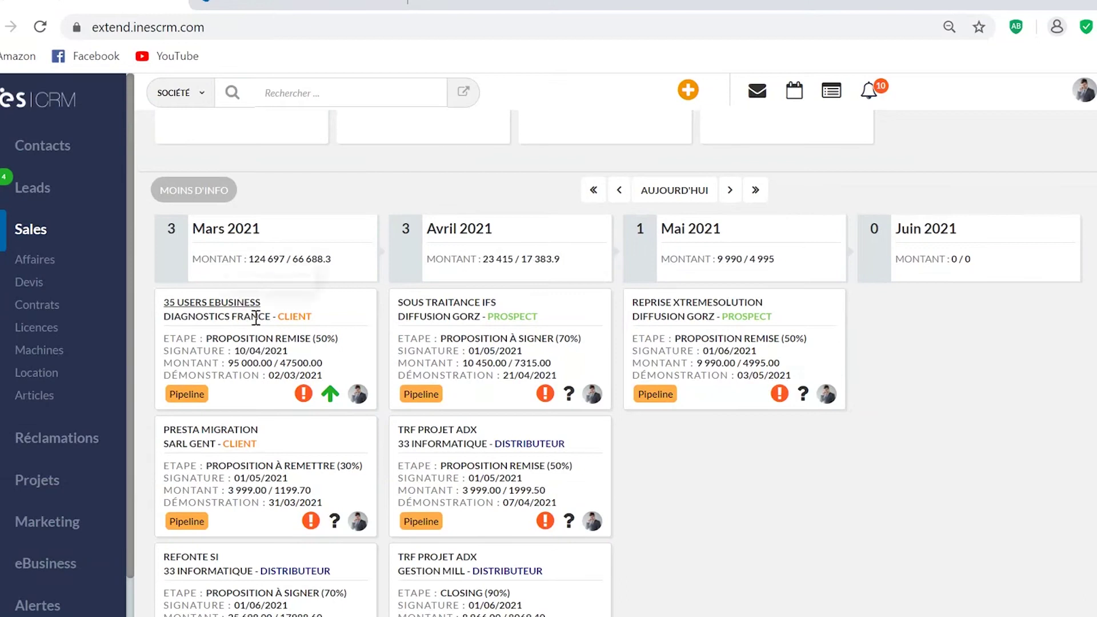
{"action": "scroll", "coordinate": [246, 314], "scroll_direction": "up", "scroll_amount": 5}
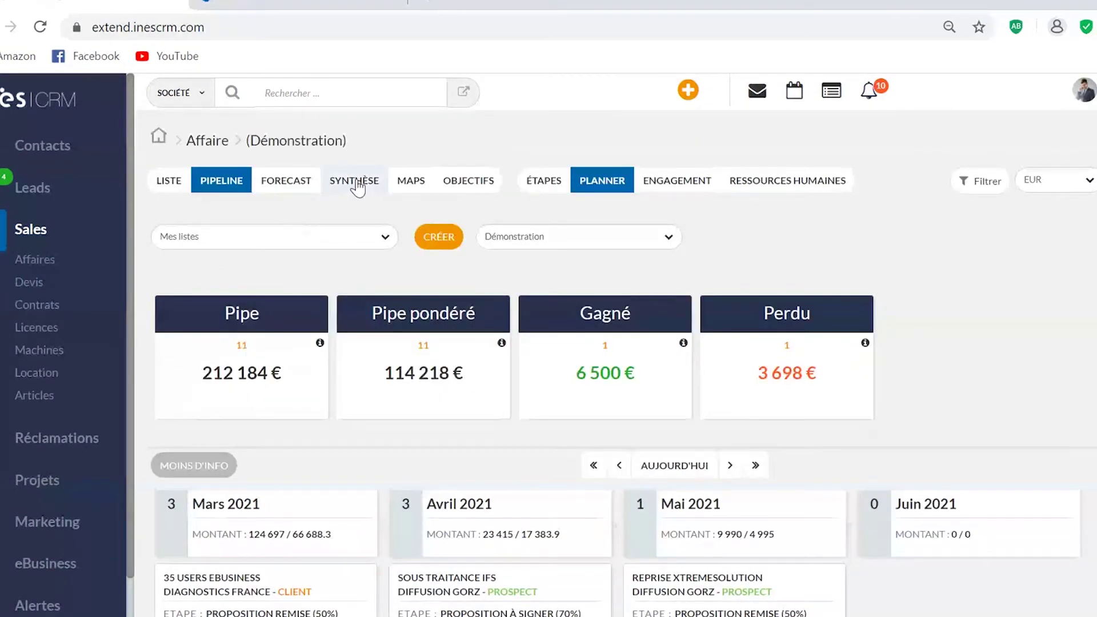
Filter the deals Synthèse by the current objective NewBiz 2021, keeping the listed sales rep as human resource.
{"action": "left_click", "coordinate": [356, 182]}
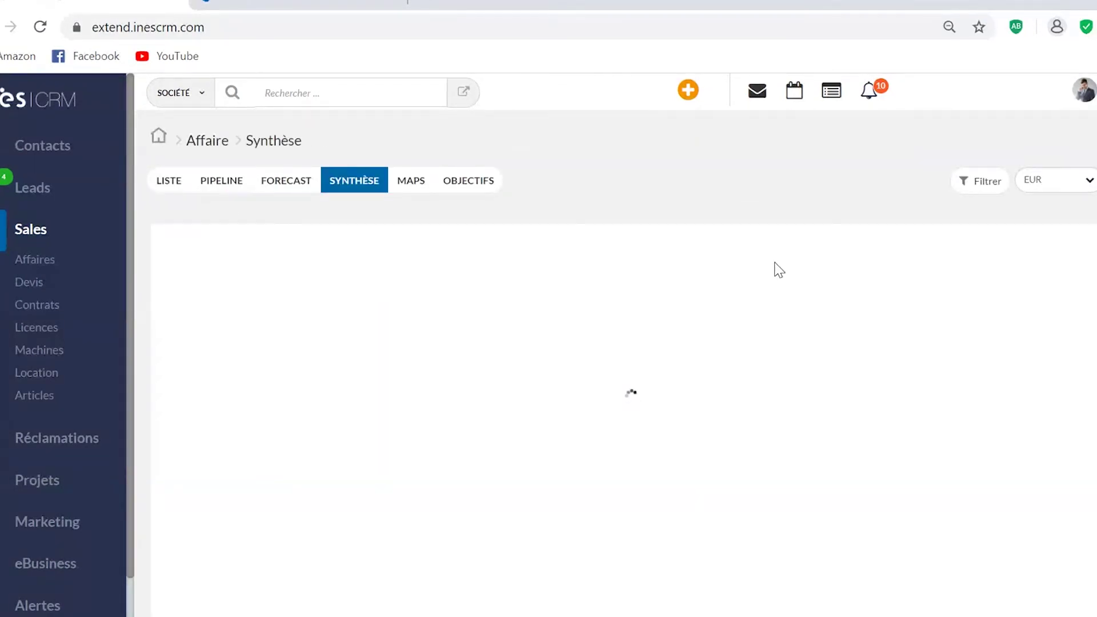
{"action": "left_click", "coordinate": [988, 182]}
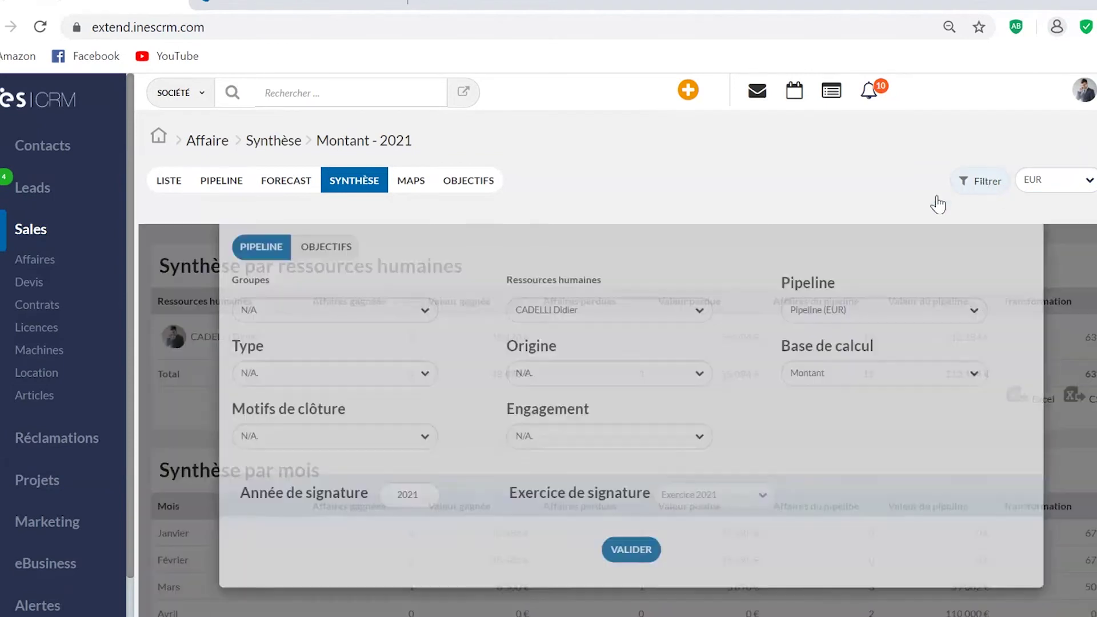
{"action": "left_click", "coordinate": [322, 318]}
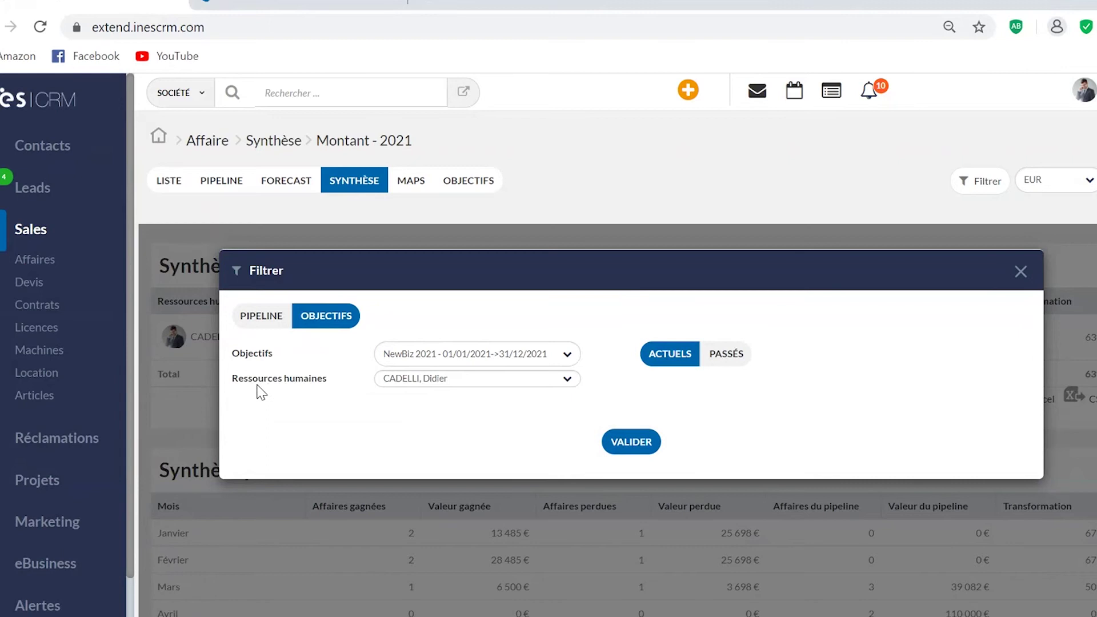
{"action": "left_click", "coordinate": [485, 380]}
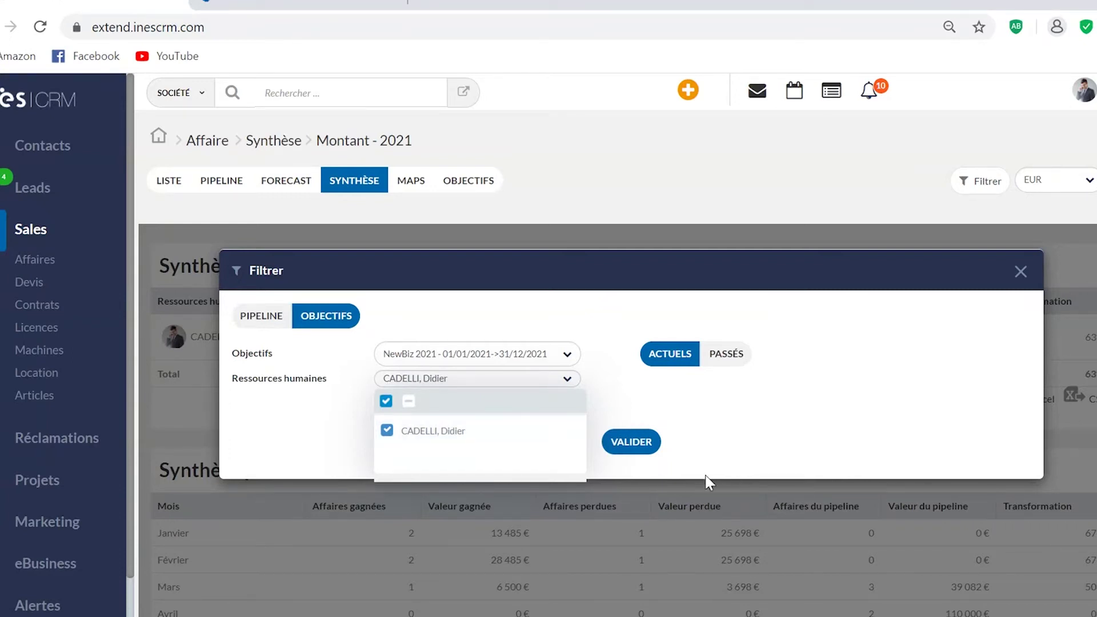
{"action": "left_click", "coordinate": [634, 444]}
{"action": "left_click", "coordinate": [634, 444]}
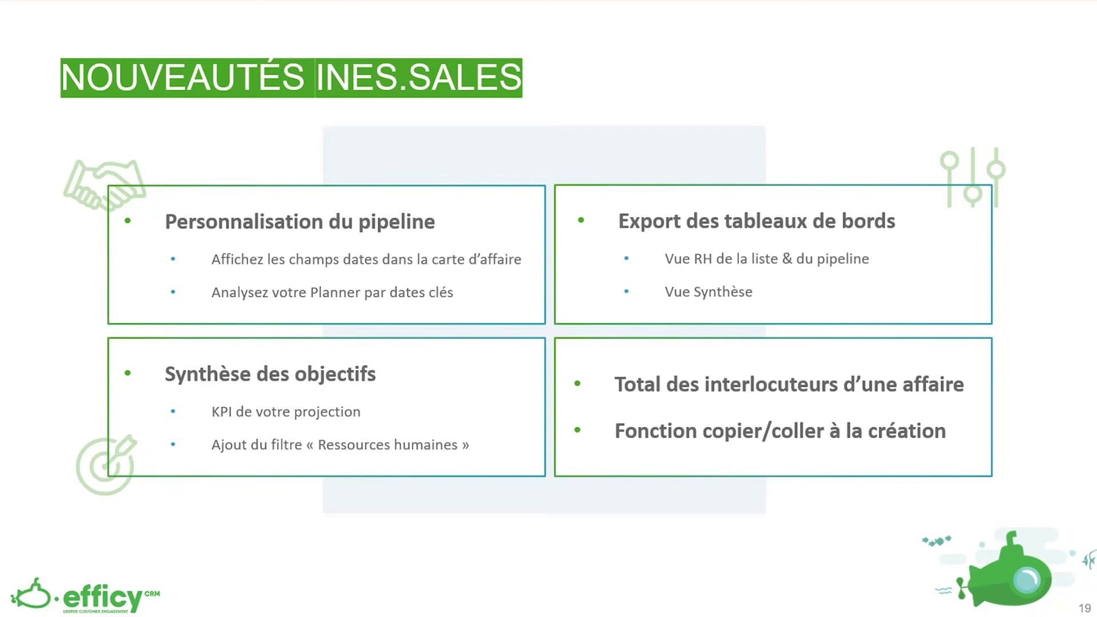
Open the Emailing news target from the list of contact targets.
{"action": "key", "text": "Right"}
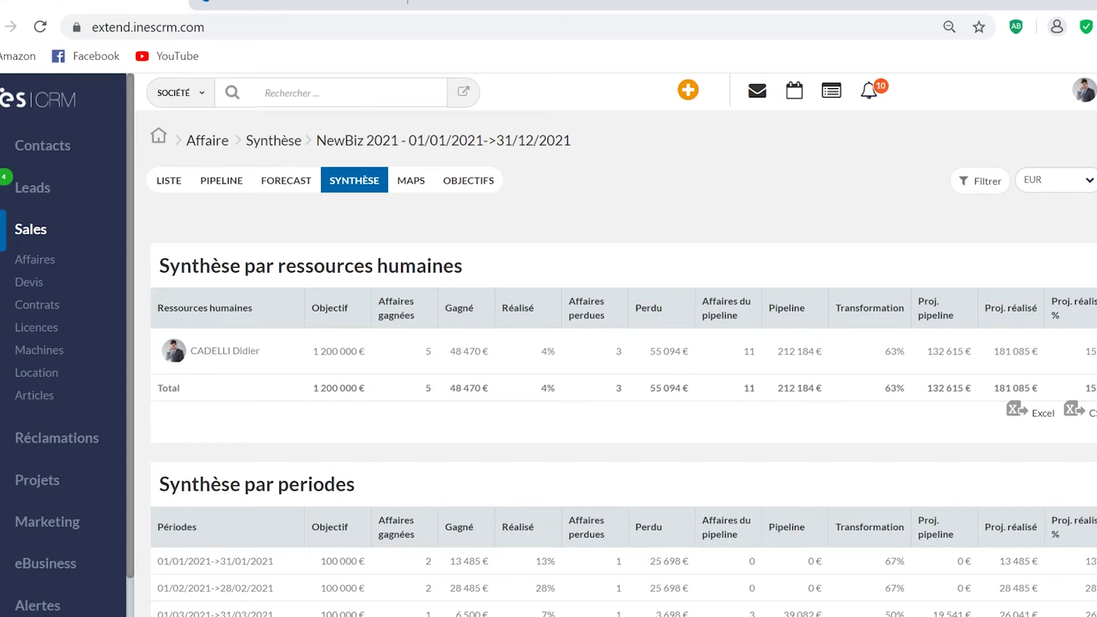
{"action": "left_click", "coordinate": [35, 150]}
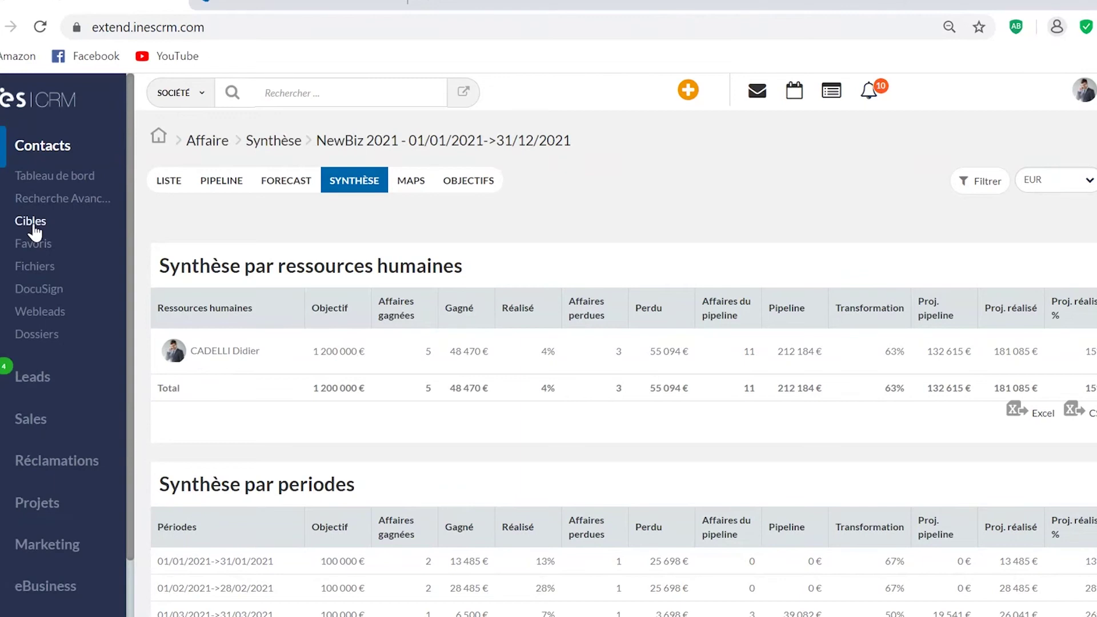
{"action": "left_click", "coordinate": [34, 224]}
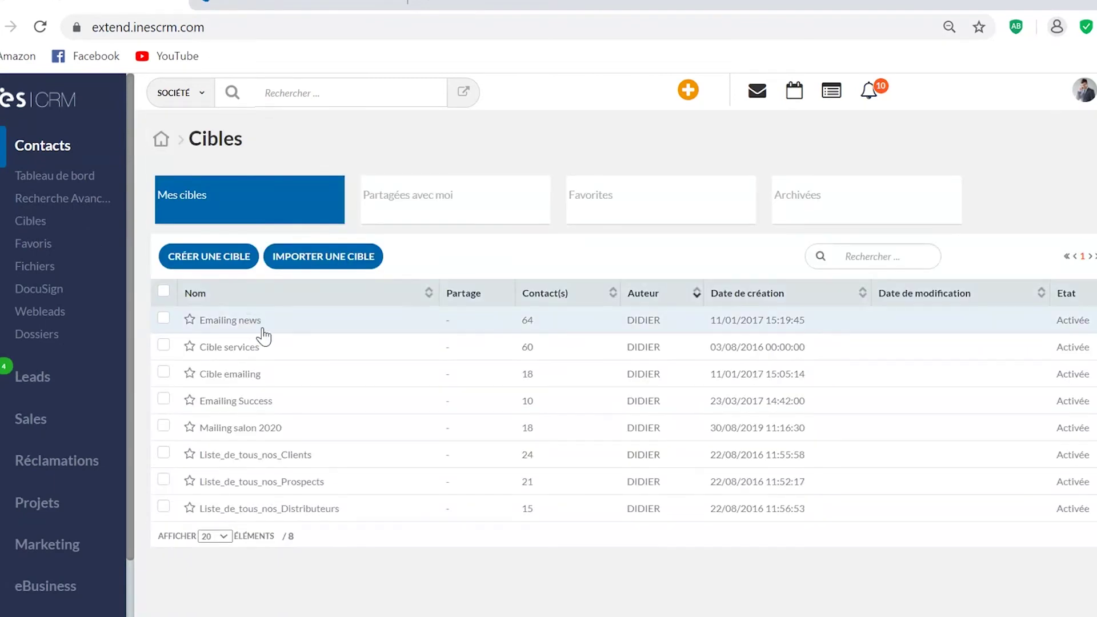
{"action": "left_click", "coordinate": [263, 331]}
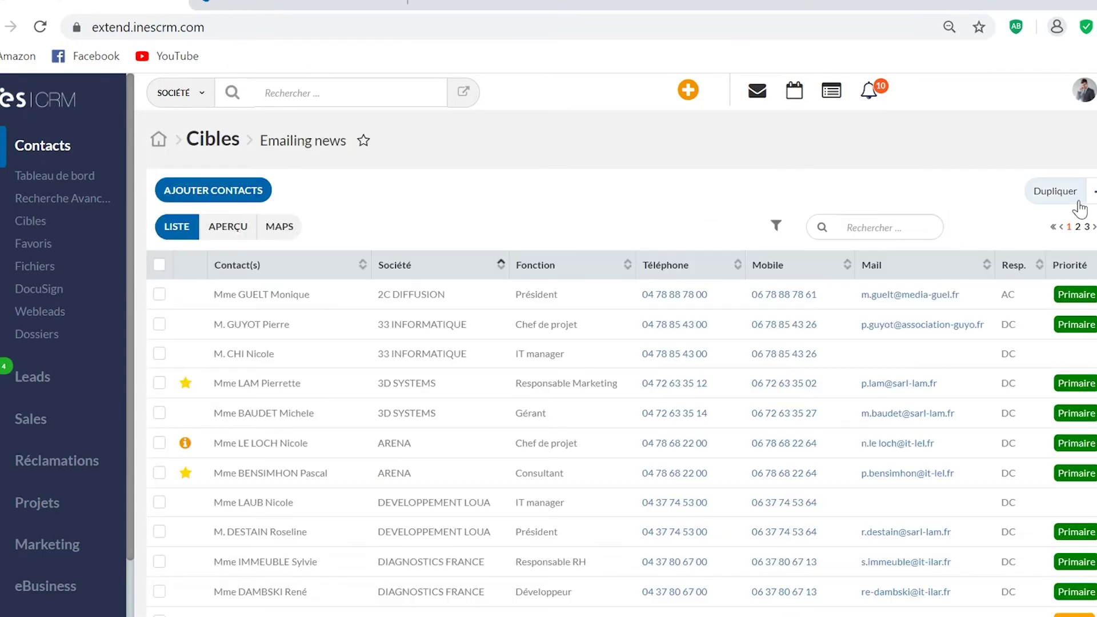
Start the one-contact-per-company clean-up of the Emailing news target in manual mode.
{"action": "mouse_move", "coordinate": [1079, 201]}
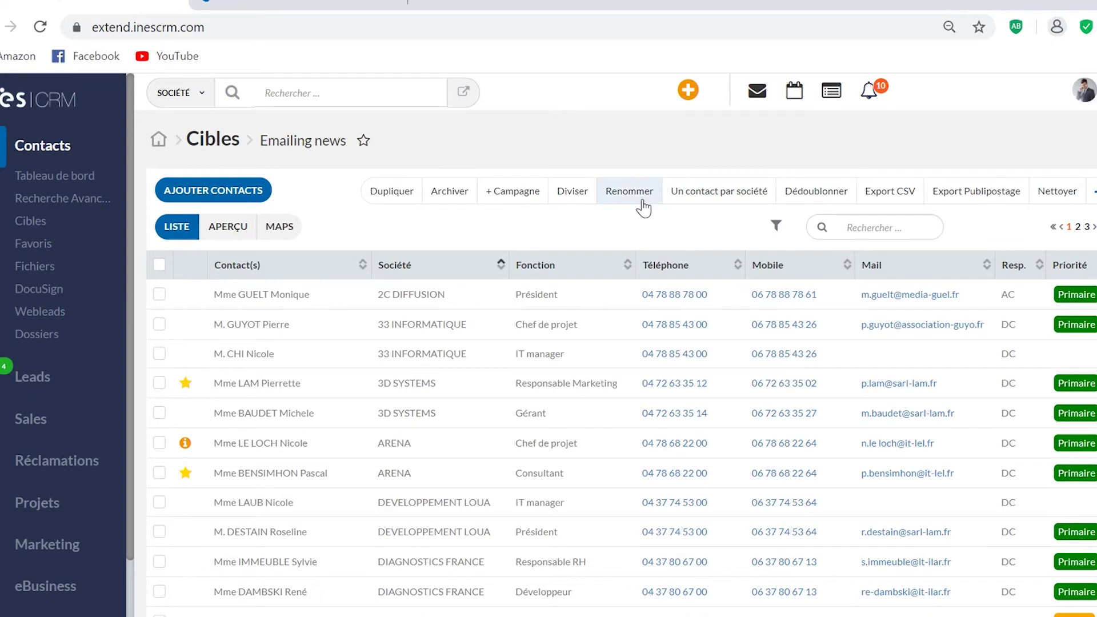
{"action": "left_click", "coordinate": [704, 194]}
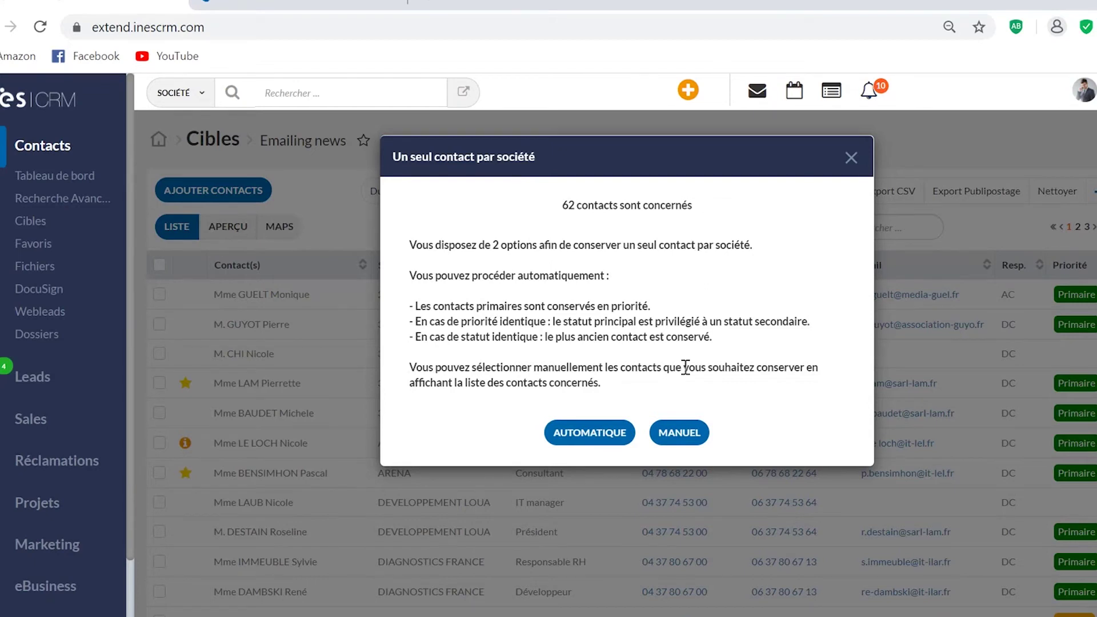
{"action": "left_click", "coordinate": [680, 433]}
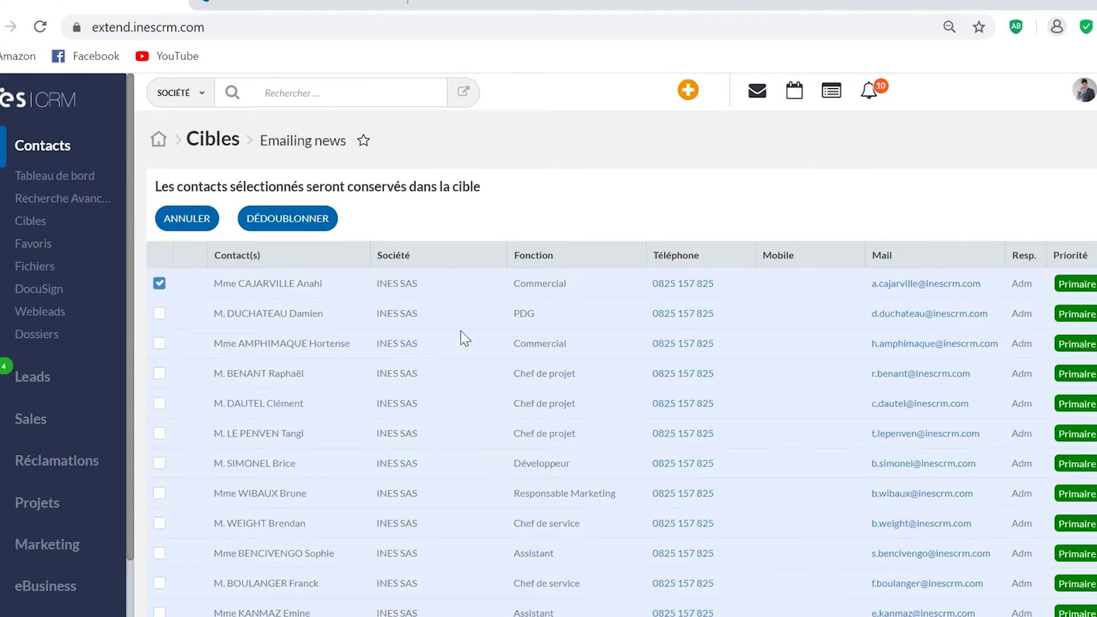
Examine which contacts are preselected for each company in the manual clean-up list, and cancel the deduplication.
{"action": "scroll", "coordinate": [461, 332], "scroll_direction": "down", "scroll_amount": 2}
{"action": "scroll", "coordinate": [461, 333], "scroll_direction": "down", "scroll_amount": 5}
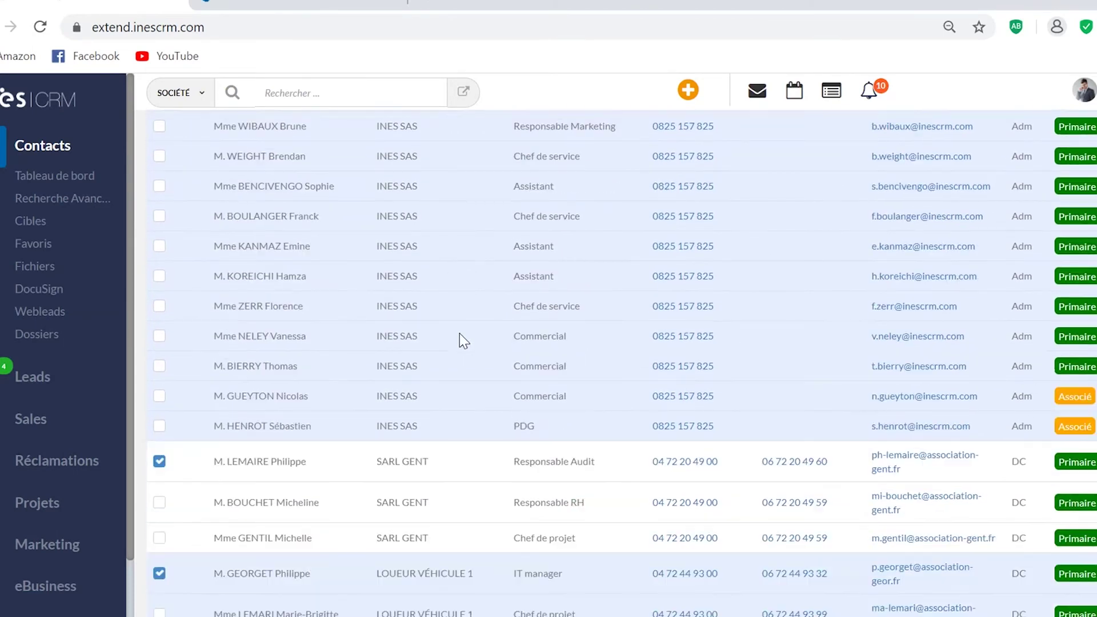
{"action": "scroll", "coordinate": [486, 500], "scroll_direction": "down", "scroll_amount": 3}
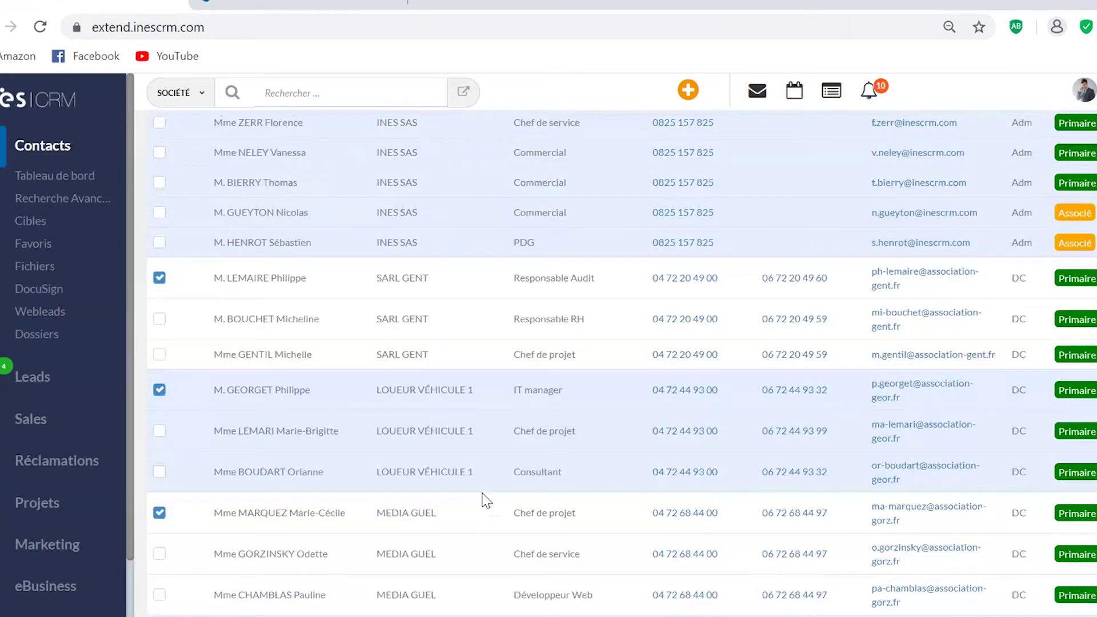
{"action": "scroll", "coordinate": [486, 501], "scroll_direction": "down", "scroll_amount": 4}
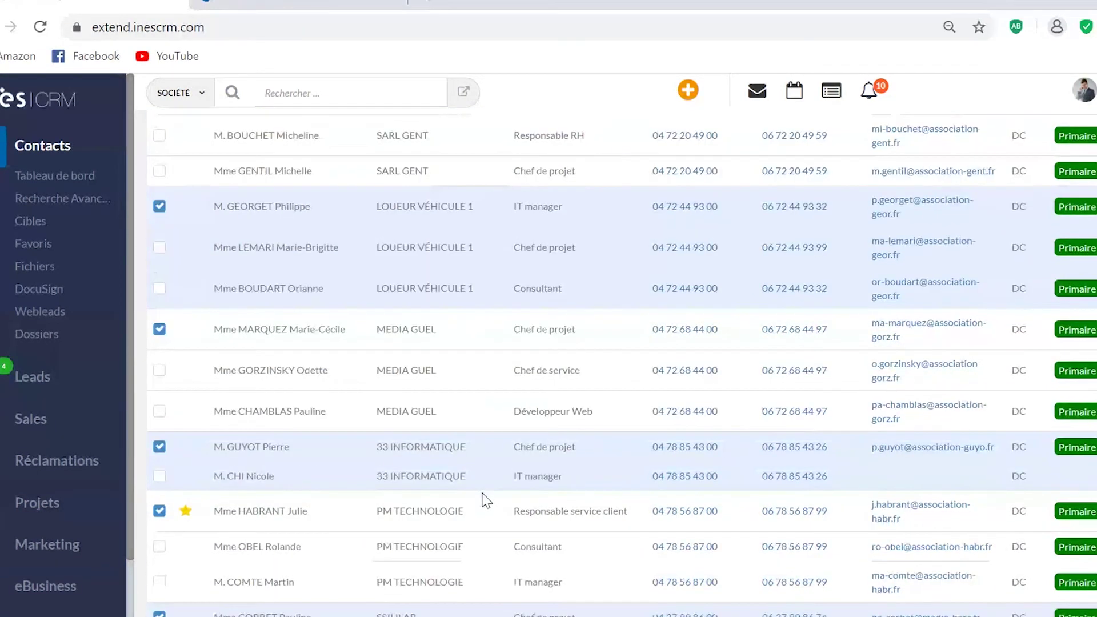
{"action": "scroll", "coordinate": [487, 500], "scroll_direction": "up", "scroll_amount": 1}
{"action": "scroll", "coordinate": [486, 500], "scroll_direction": "up", "scroll_amount": 10}
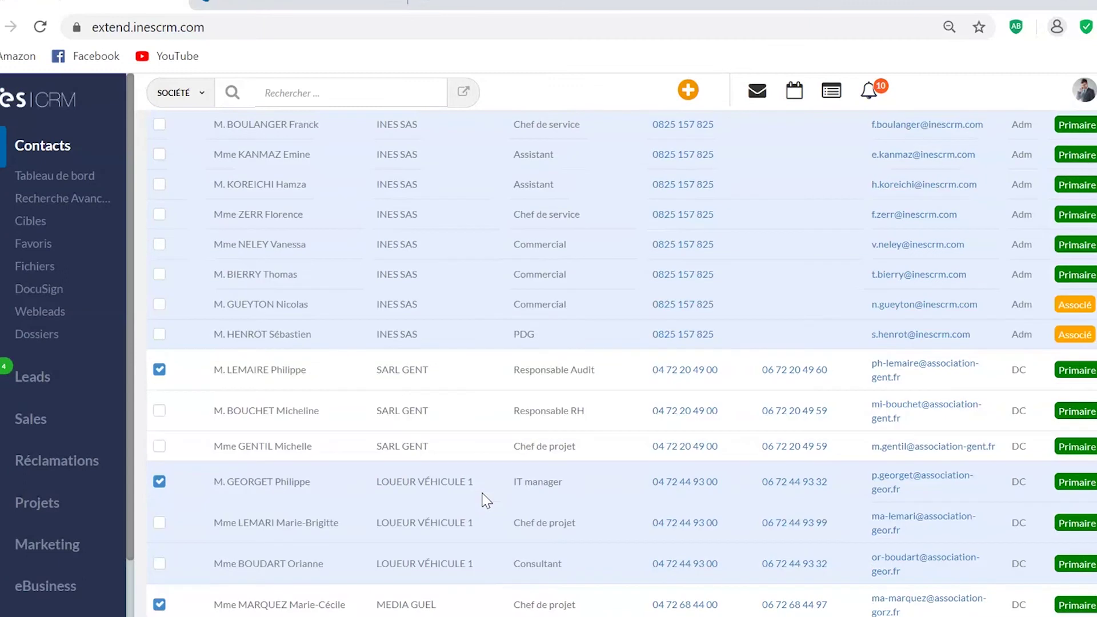
{"action": "scroll", "coordinate": [486, 500], "scroll_direction": "up", "scroll_amount": 2}
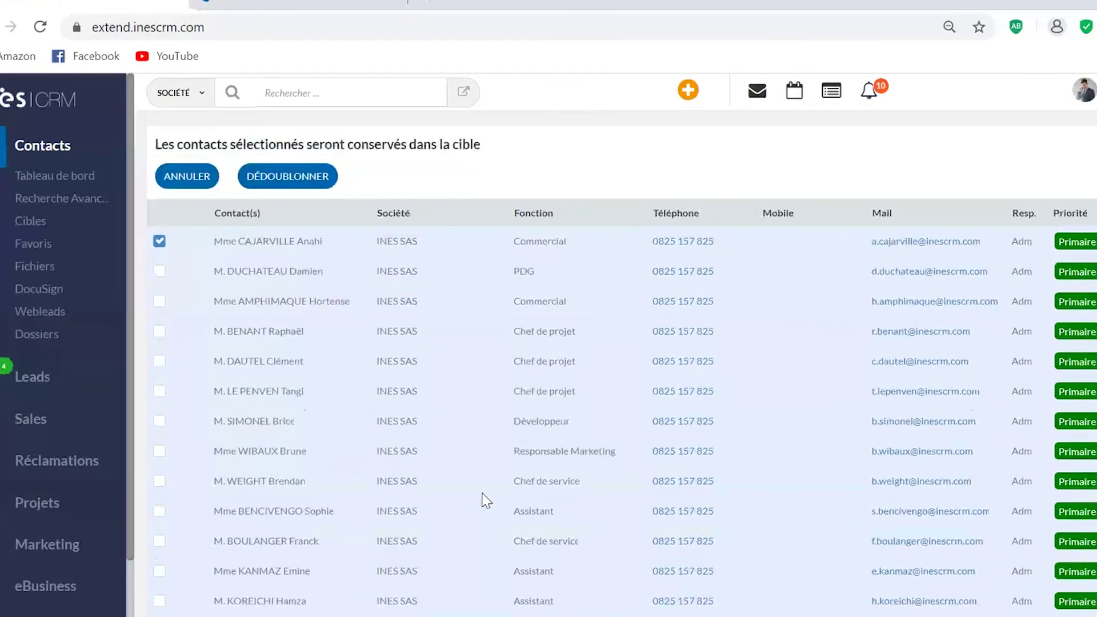
{"action": "scroll", "coordinate": [484, 500], "scroll_direction": "up", "scroll_amount": 1}
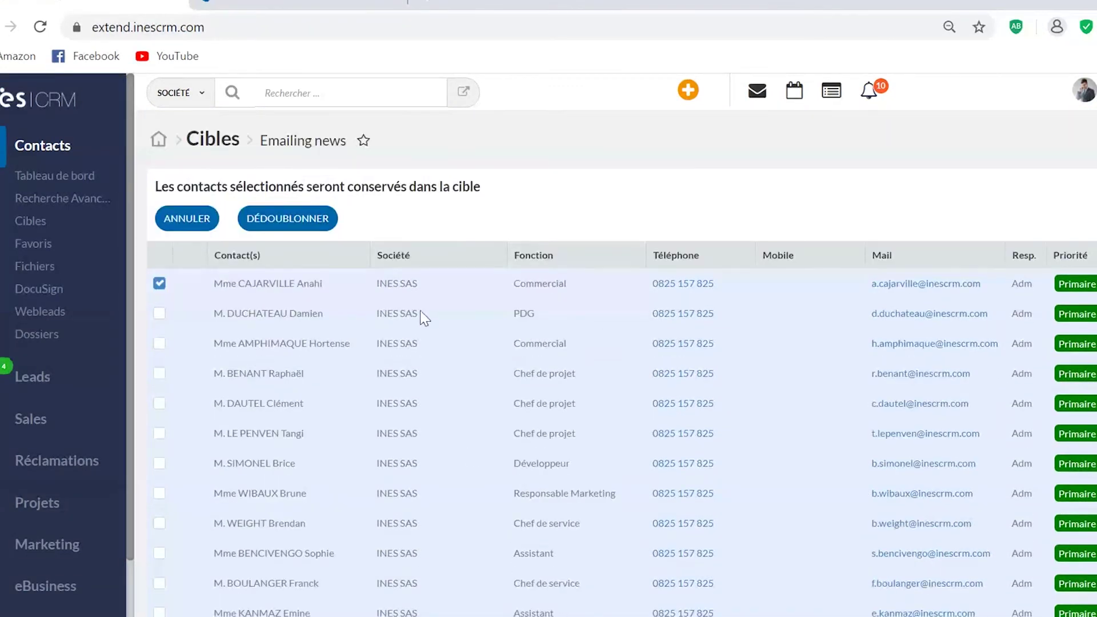
{"action": "left_click", "coordinate": [198, 229]}
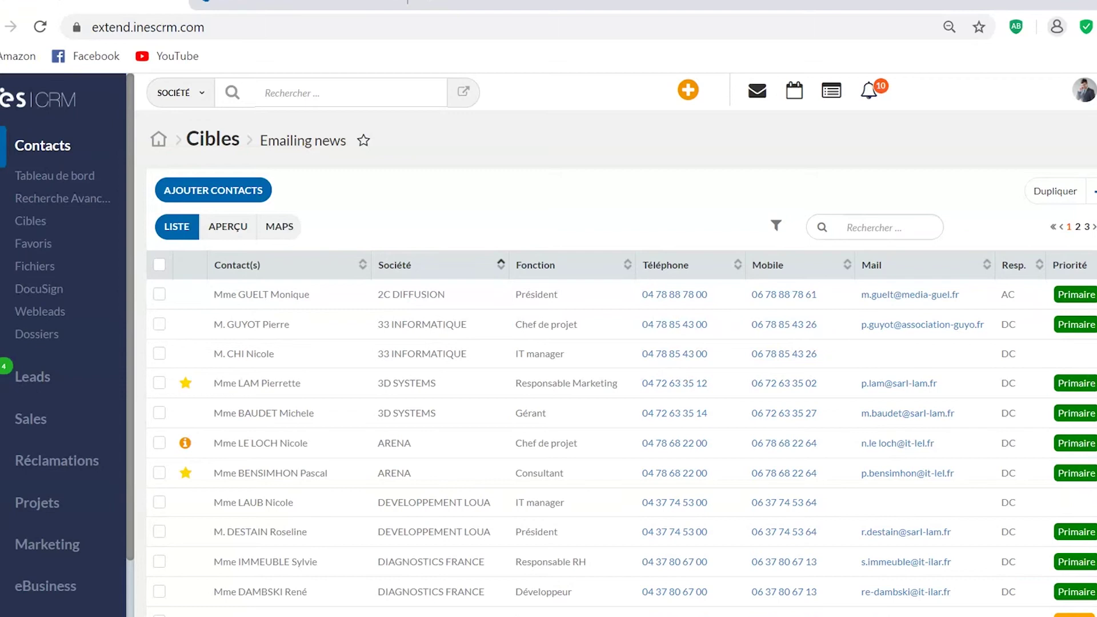
Open the Bon de commande letter template of the Société de Services family in the Contact Manager activities configuration.
{"action": "left_click", "coordinate": [1084, 91]}
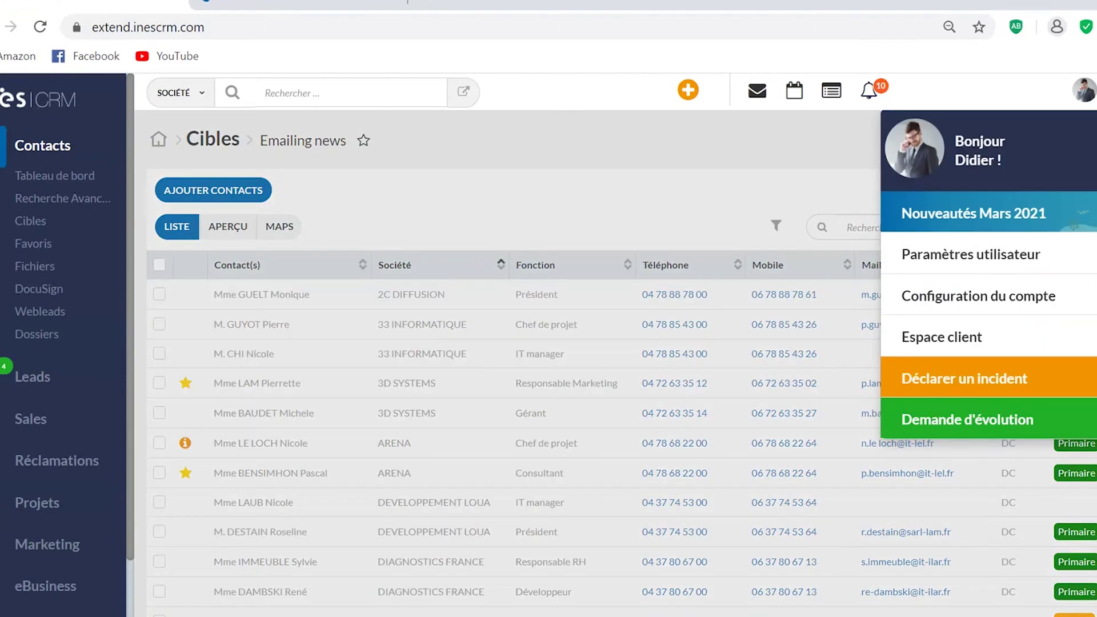
{"action": "left_click", "coordinate": [967, 307]}
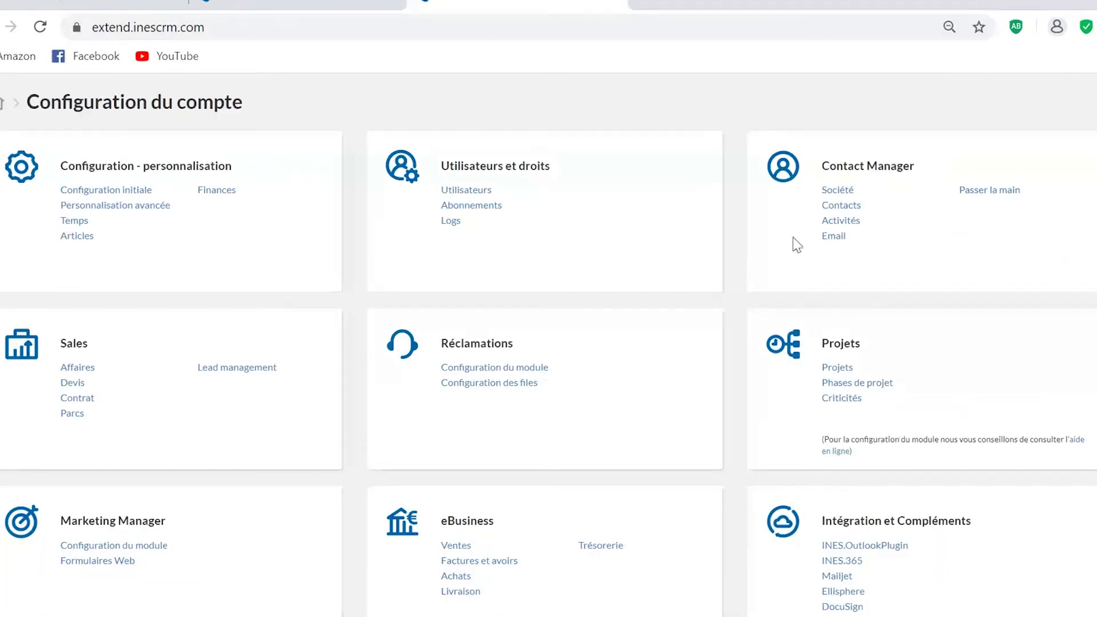
{"action": "left_click", "coordinate": [844, 224]}
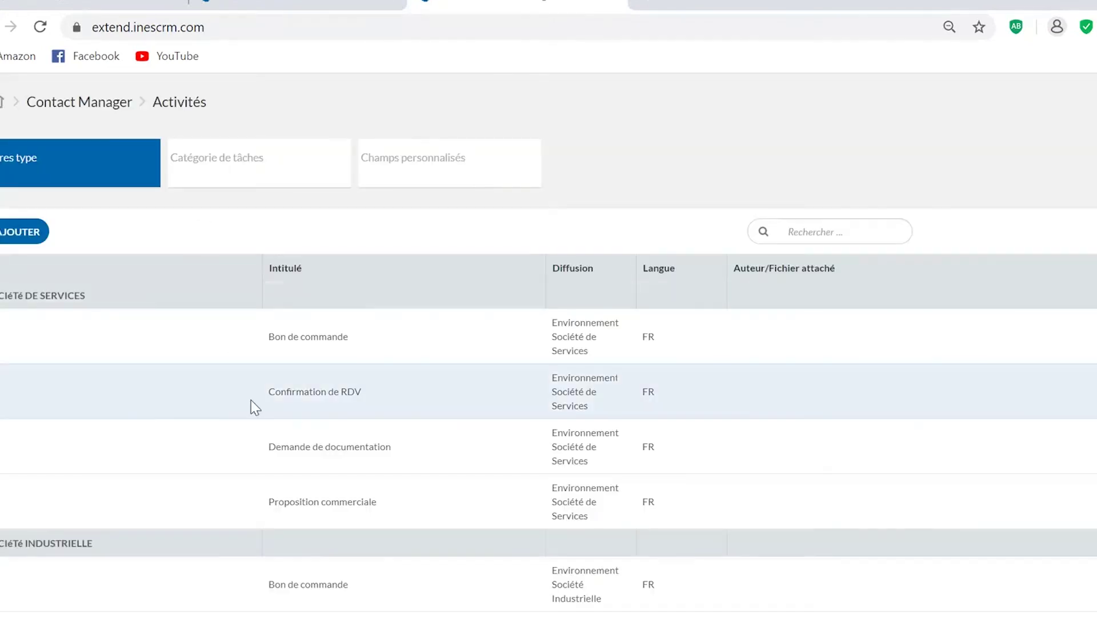
{"action": "left_click", "coordinate": [317, 347]}
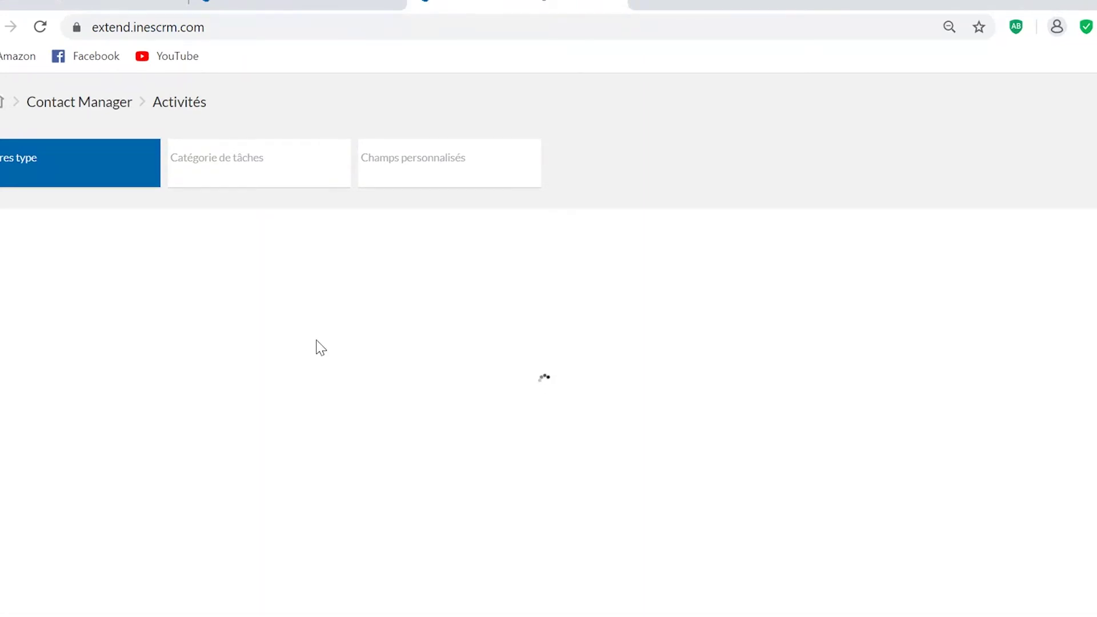
Examine the letter template's merge text and its CC and CCi copy recipient fields.
{"action": "scroll", "coordinate": [316, 347], "scroll_direction": "down", "scroll_amount": 6}
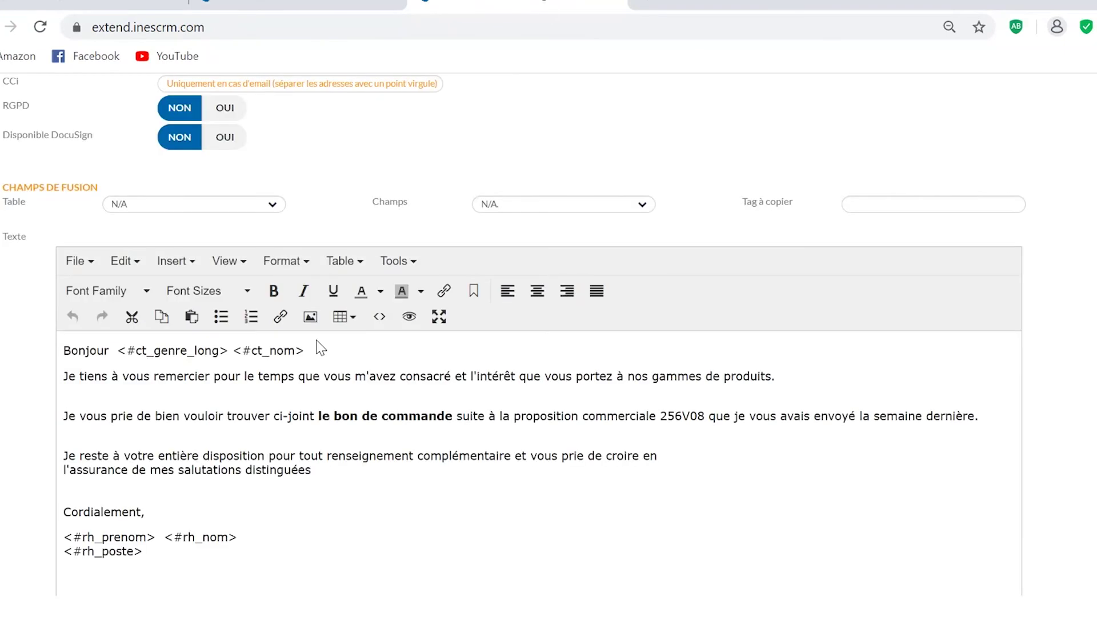
{"action": "scroll", "coordinate": [304, 346], "scroll_direction": "up", "scroll_amount": 5}
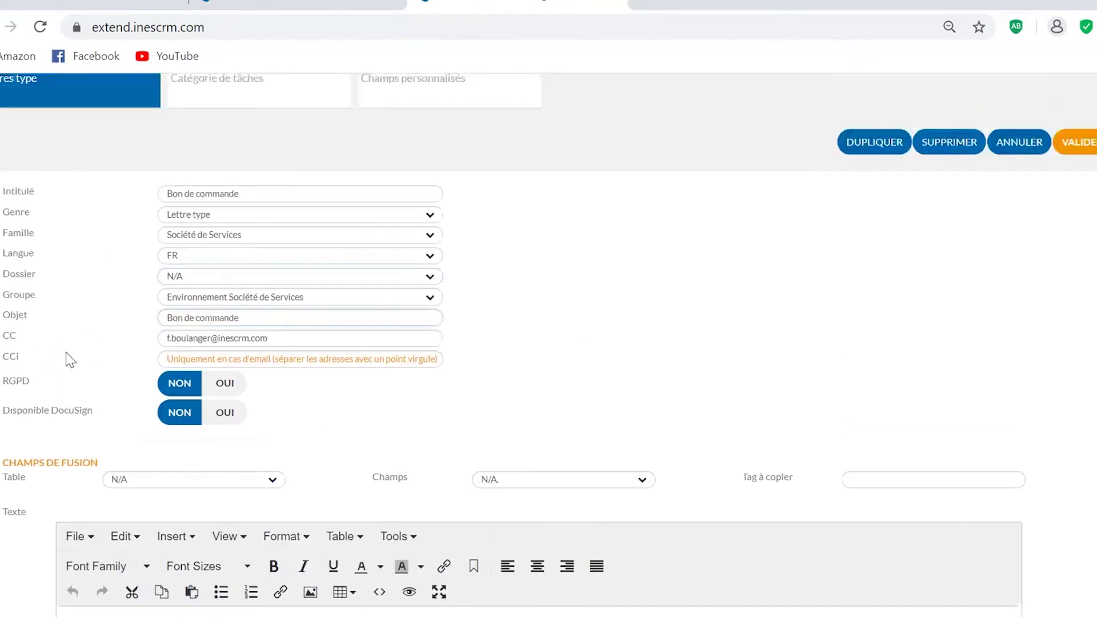
{"action": "left_click", "coordinate": [211, 337]}
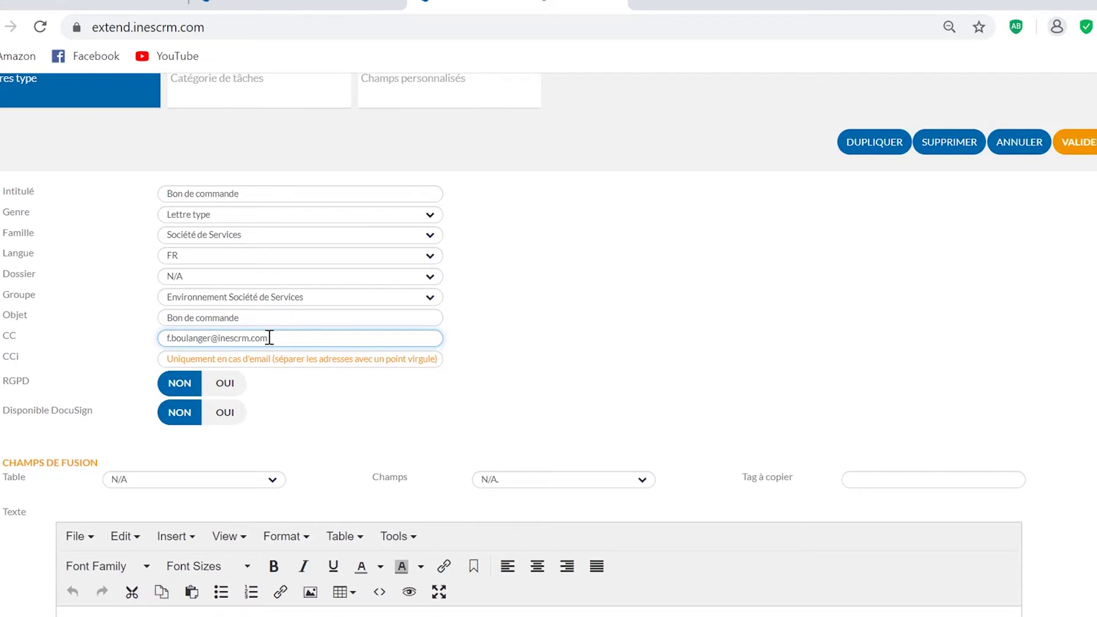
{"action": "left_click", "coordinate": [329, 371]}
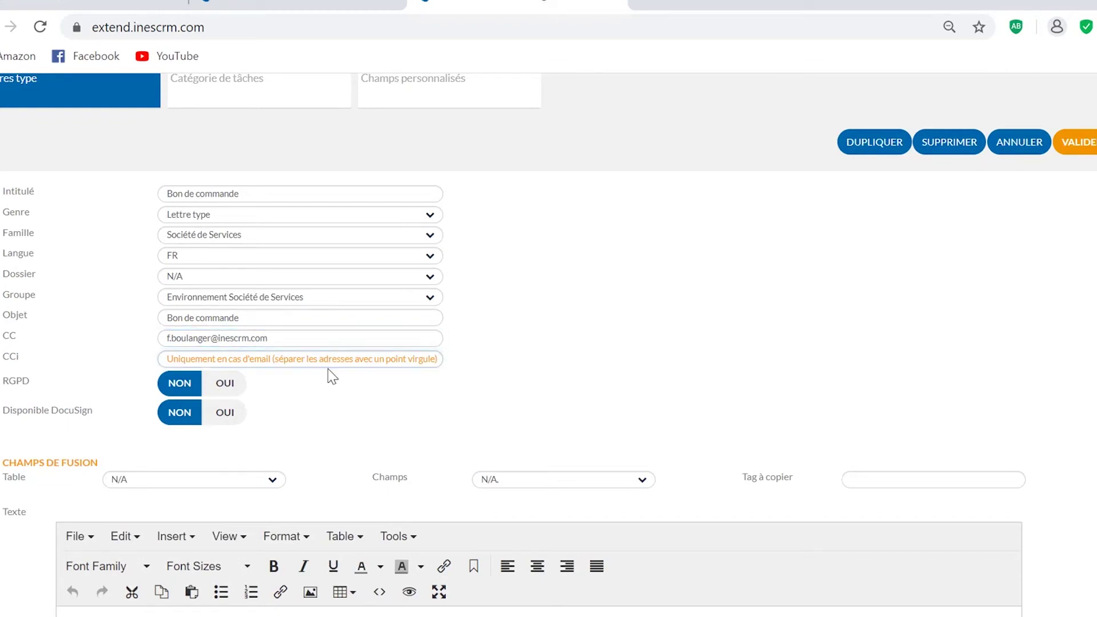
{"action": "scroll", "coordinate": [331, 374], "scroll_direction": "down", "scroll_amount": 2}
{"action": "scroll", "coordinate": [346, 344], "scroll_direction": "up", "scroll_amount": 2}
{"action": "left_click", "coordinate": [346, 337]}
{"action": "scroll", "coordinate": [395, 342], "scroll_direction": "up", "scroll_amount": 1}
{"action": "scroll", "coordinate": [388, 332], "scroll_direction": "up", "scroll_amount": 1}
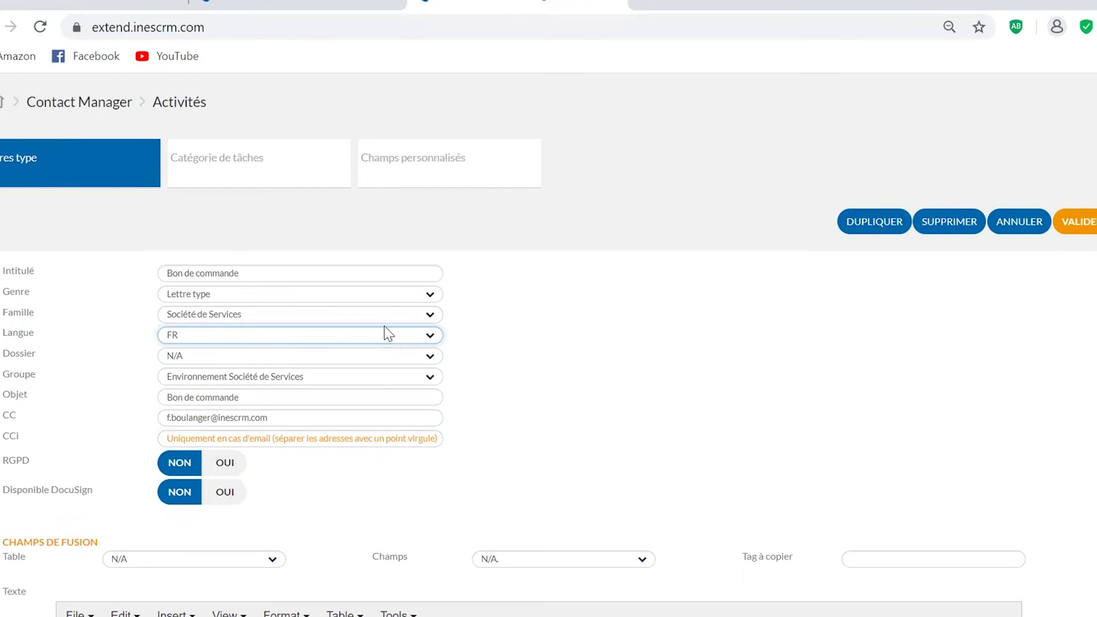
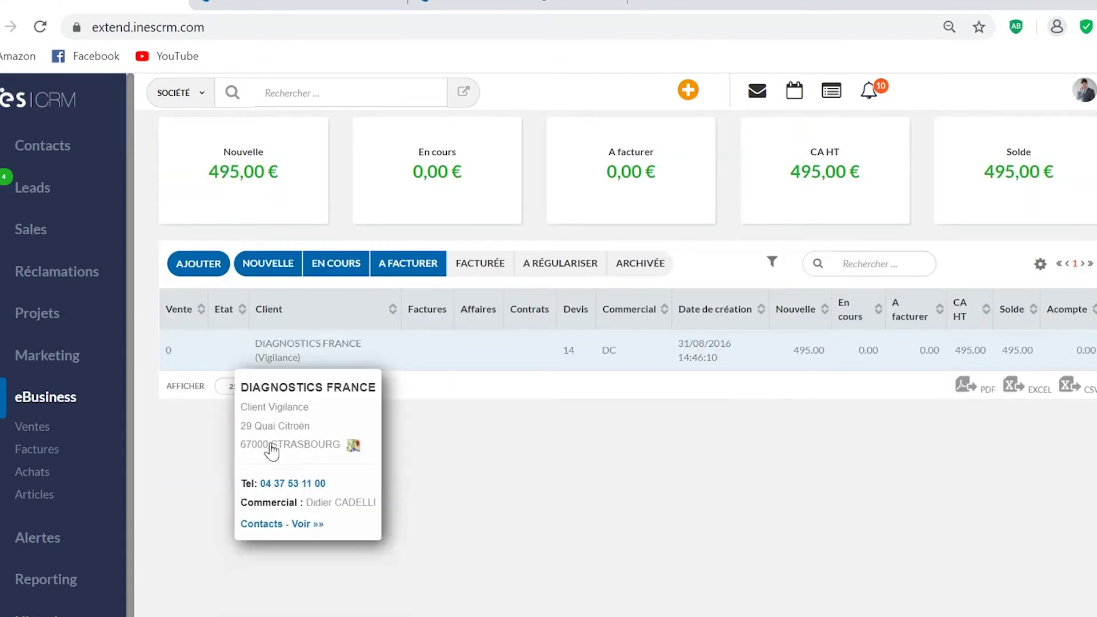
Open the DIAGNOSTICS FRANCE sale and review the bulk delivery actions offered for its XTREMSOLUTION line, leaving the line unselected.
{"action": "left_click", "coordinate": [290, 344]}
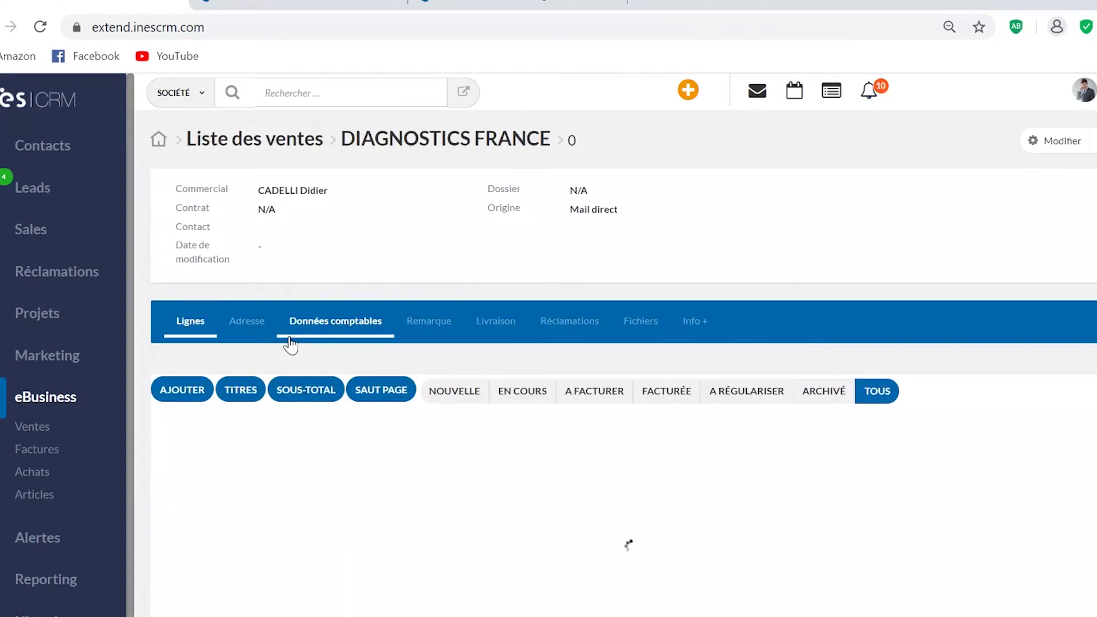
{"action": "scroll", "coordinate": [365, 461], "scroll_direction": "down", "scroll_amount": 2}
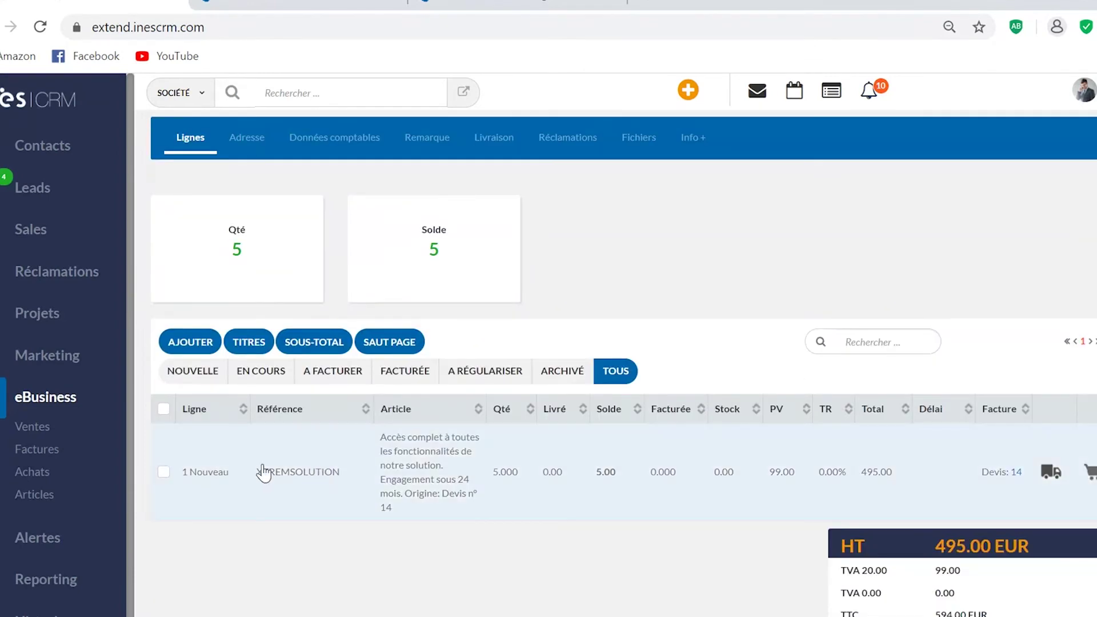
{"action": "left_click", "coordinate": [164, 472]}
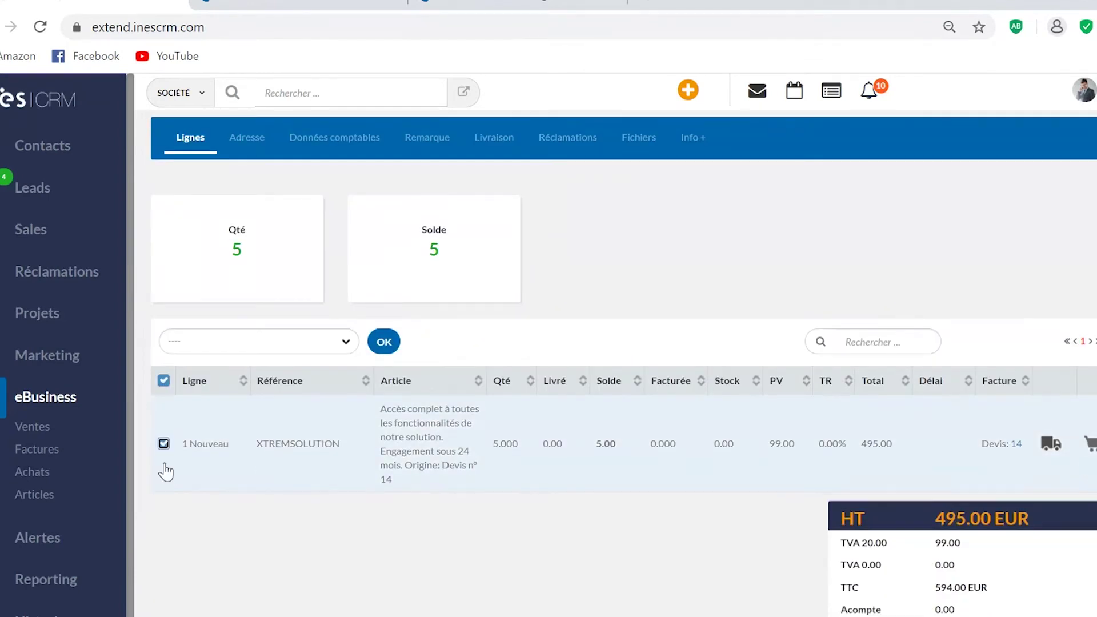
{"action": "left_click", "coordinate": [289, 344]}
{"action": "scroll", "coordinate": [295, 395], "scroll_direction": "down", "scroll_amount": 5}
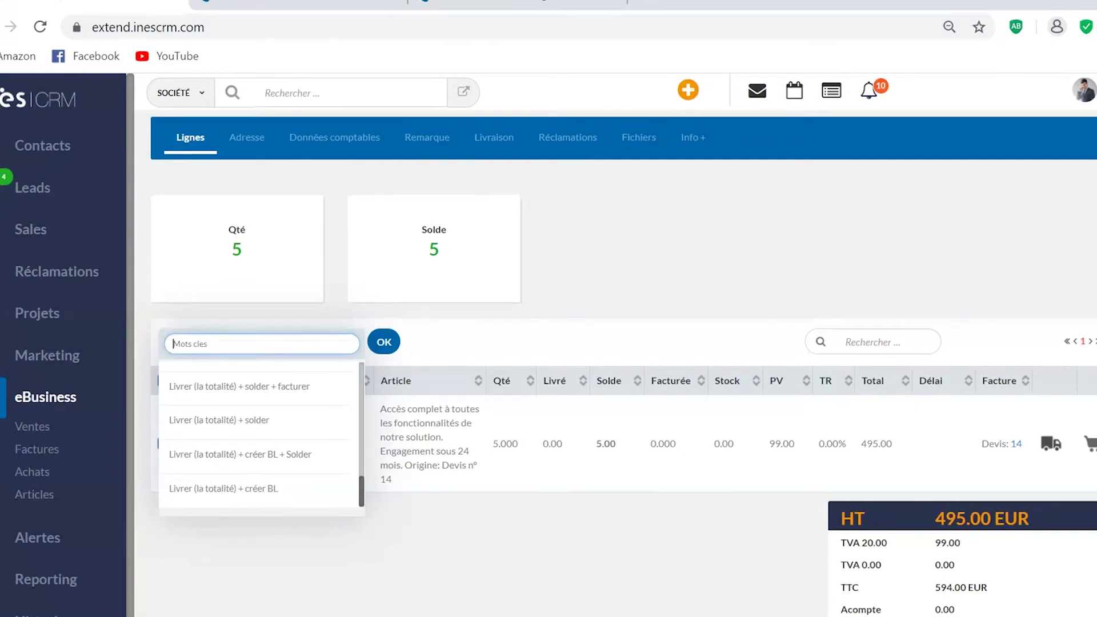
{"action": "left_click", "coordinate": [542, 320]}
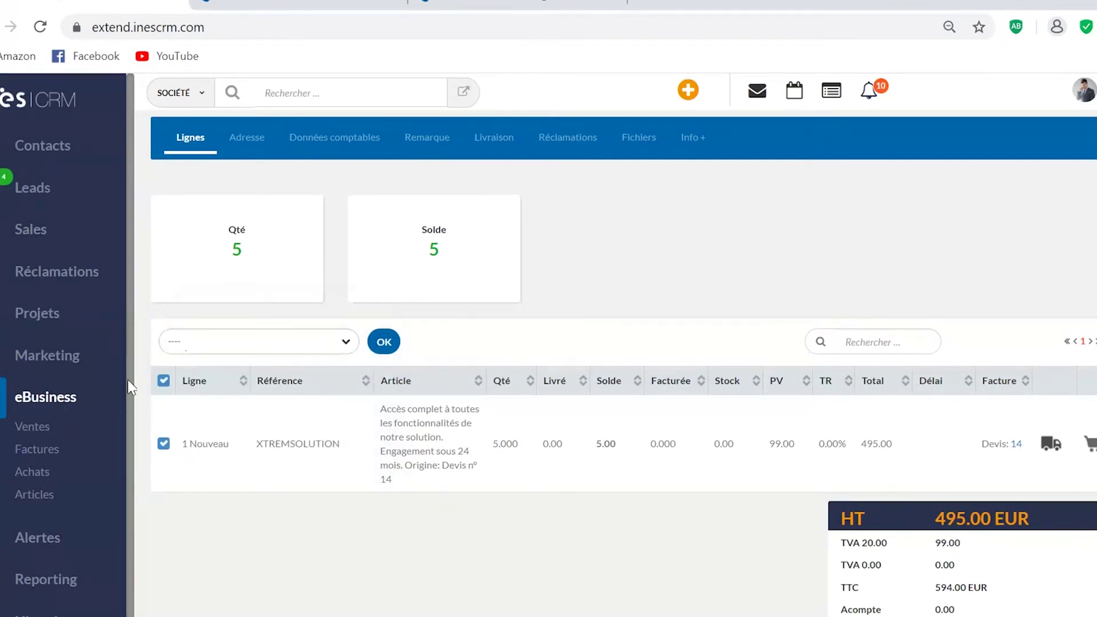
{"action": "left_click", "coordinate": [163, 380]}
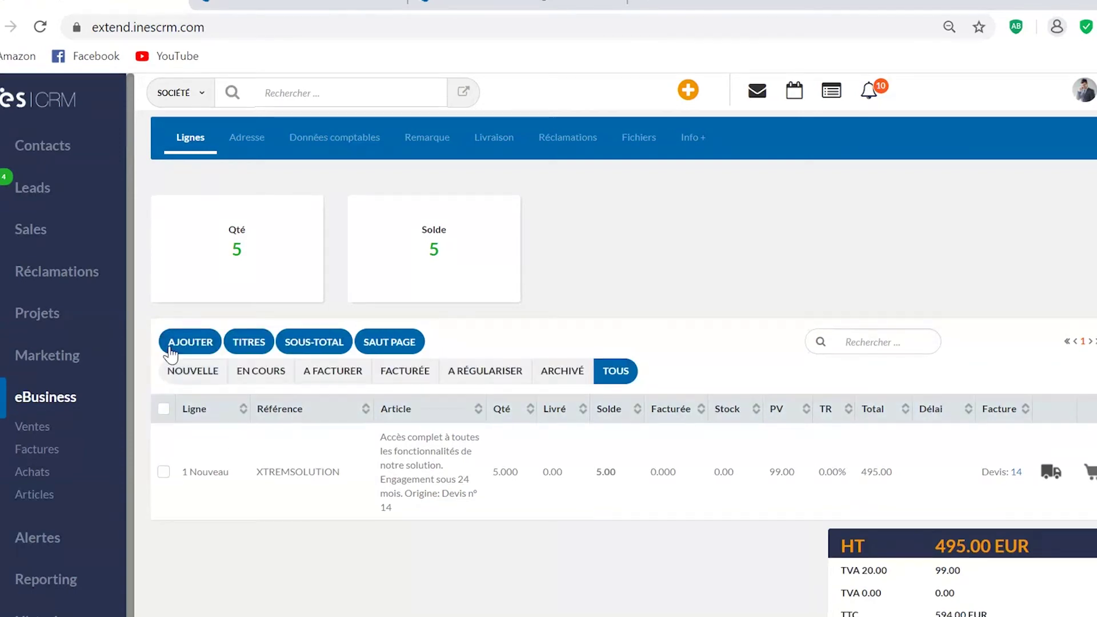
Start adding a line to the sale and search the articles by the keyword "forma".
{"action": "left_click", "coordinate": [190, 341]}
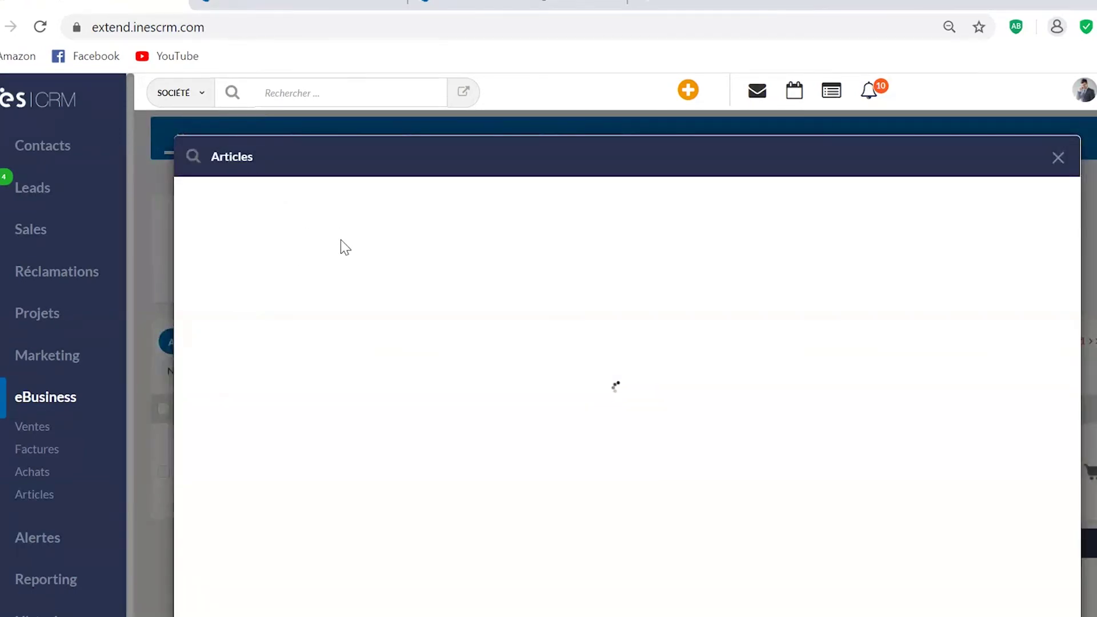
{"action": "left_click", "coordinate": [307, 200]}
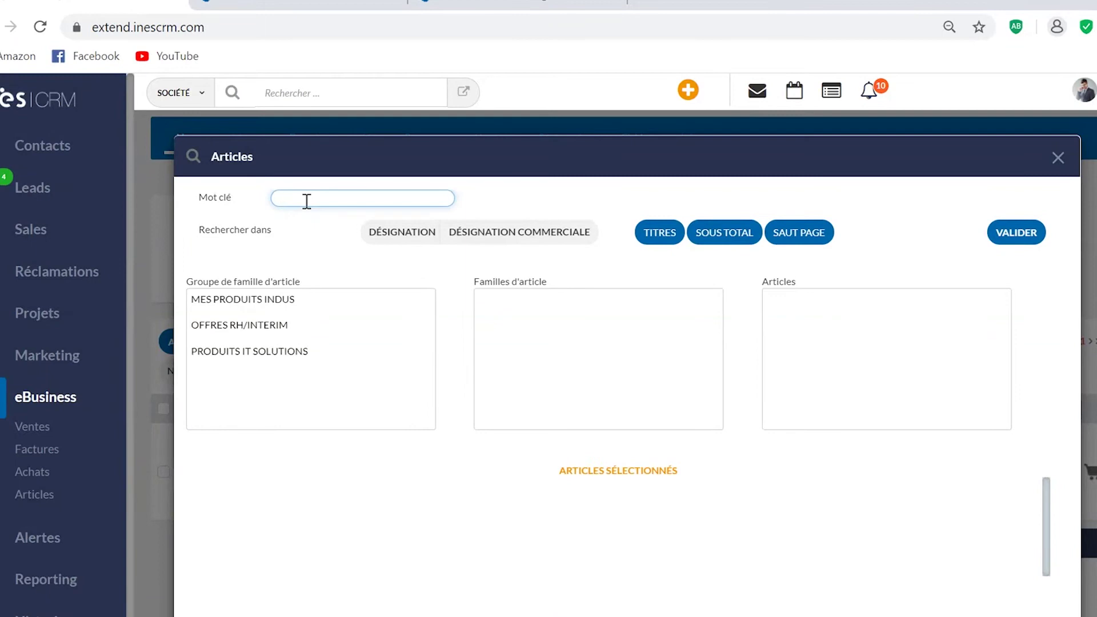
{"action": "type", "text": "for"}
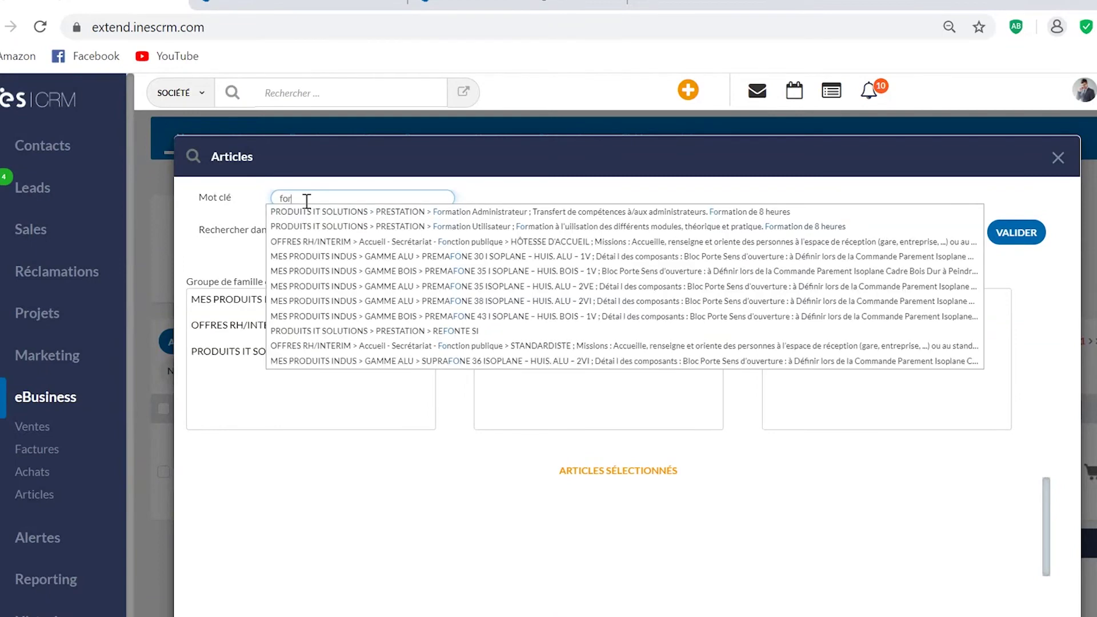
{"action": "type", "text": "m"}
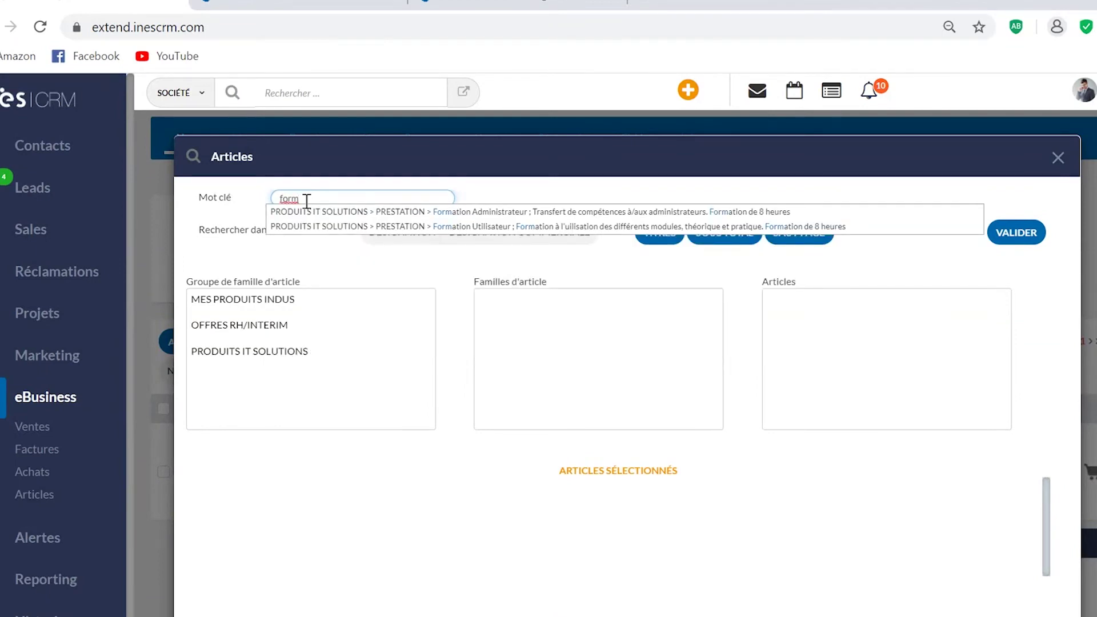
{"action": "type", "text": "a"}
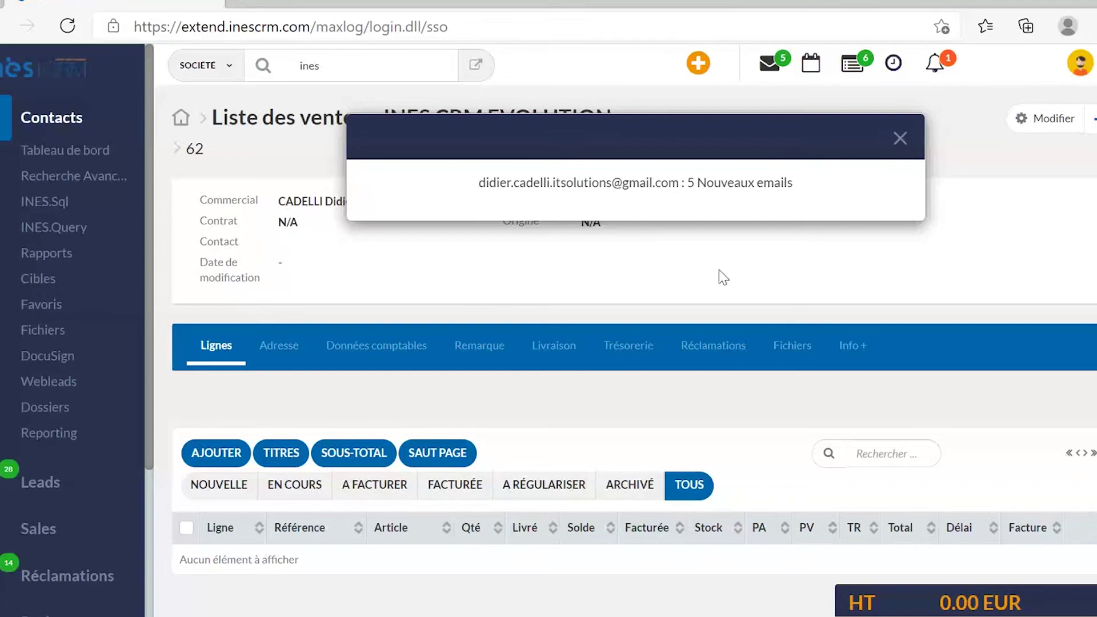
Dismiss the new-email notice and try to validate Formation Utilisateur from PRODUITS IT SOLUTIONS, PRESTATION as a line of the INES CRM EVOLUTION sale.
{"action": "left_click", "coordinate": [896, 139]}
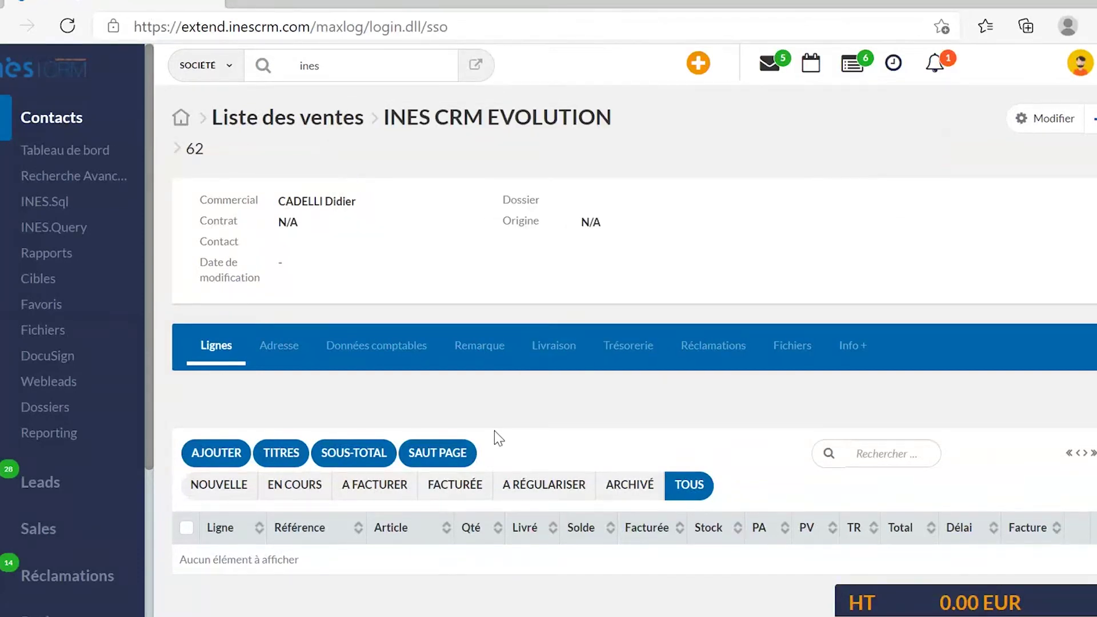
{"action": "left_click", "coordinate": [207, 461]}
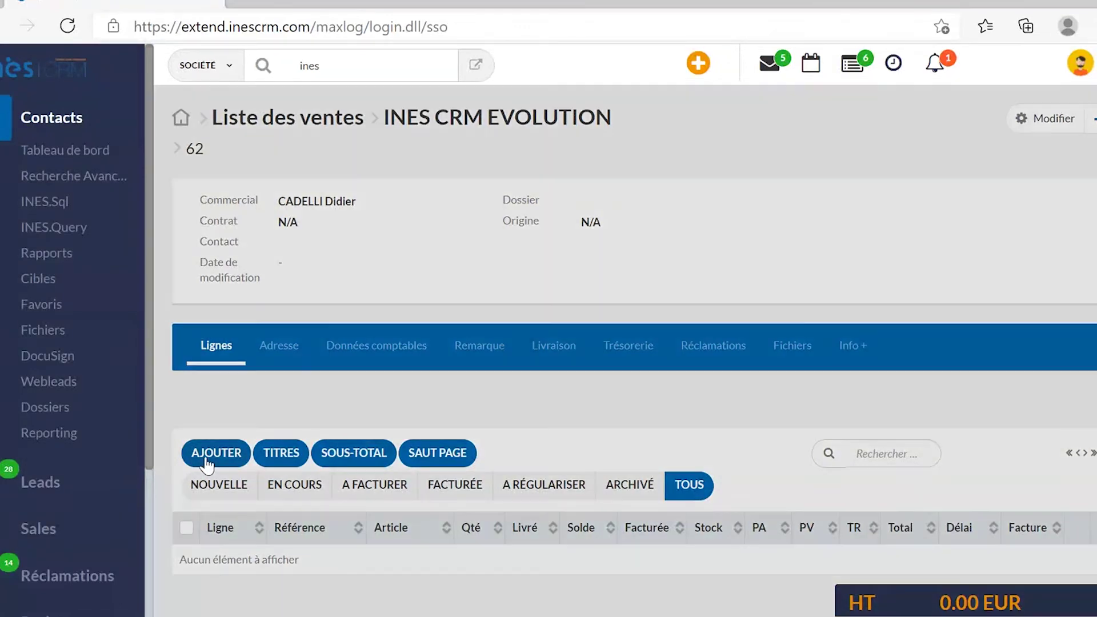
{"action": "left_click", "coordinate": [295, 343]}
{"action": "left_click", "coordinate": [569, 345]}
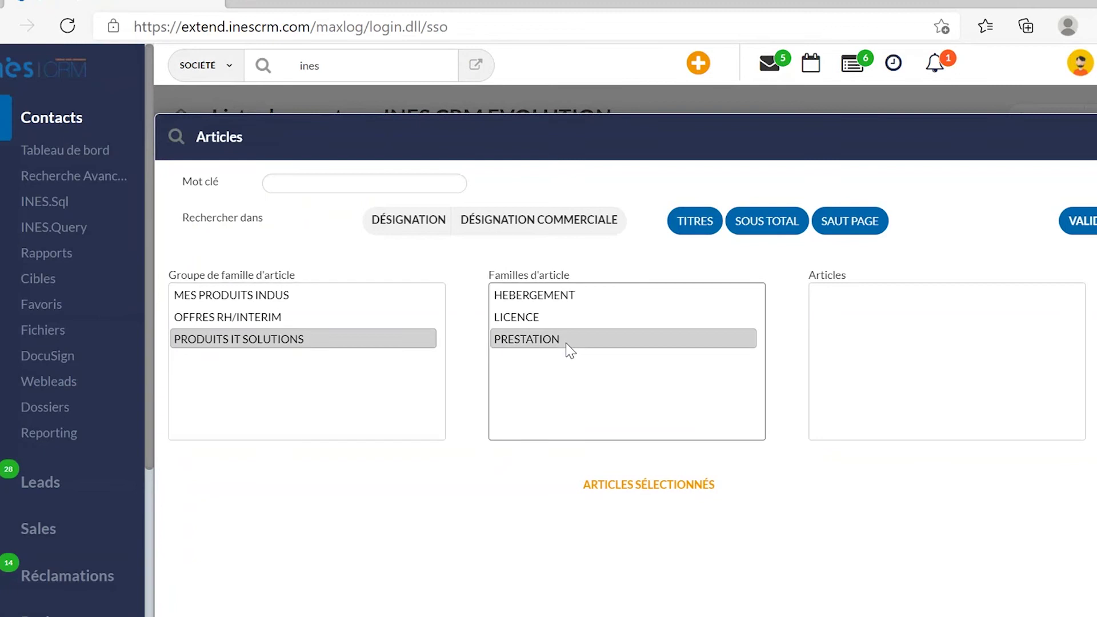
{"action": "left_click", "coordinate": [841, 320]}
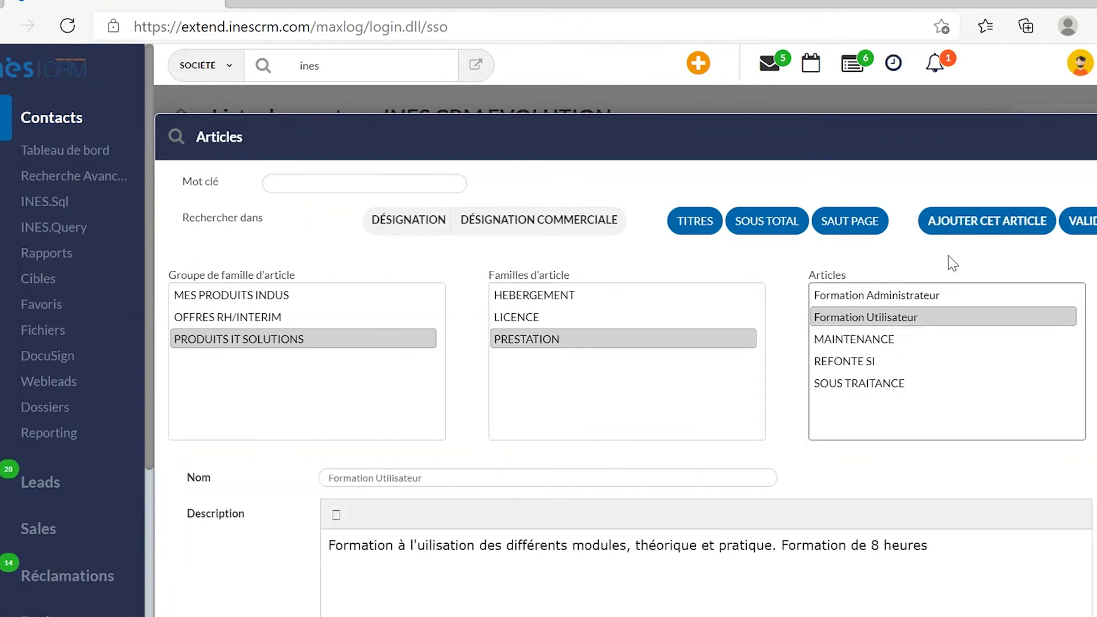
{"action": "left_click", "coordinate": [1076, 230]}
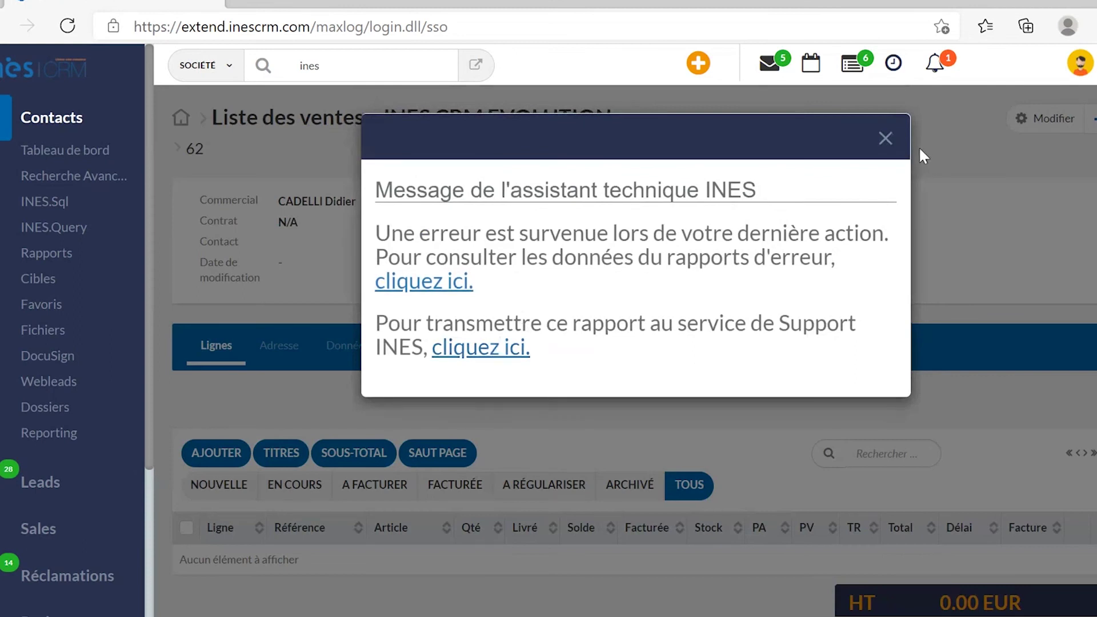
{"action": "left_click", "coordinate": [886, 141]}
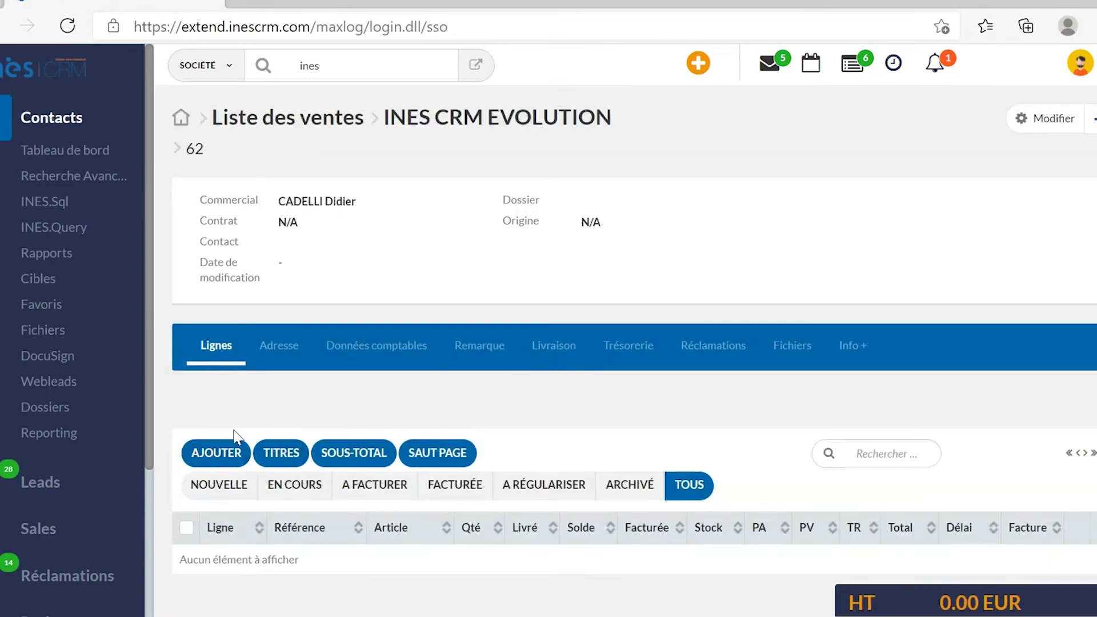
Retry adding Formation Utilisateur to the sale, placing it among the selected articles with quantity 1 and PV 999.00 before validating.
{"action": "left_click", "coordinate": [223, 464]}
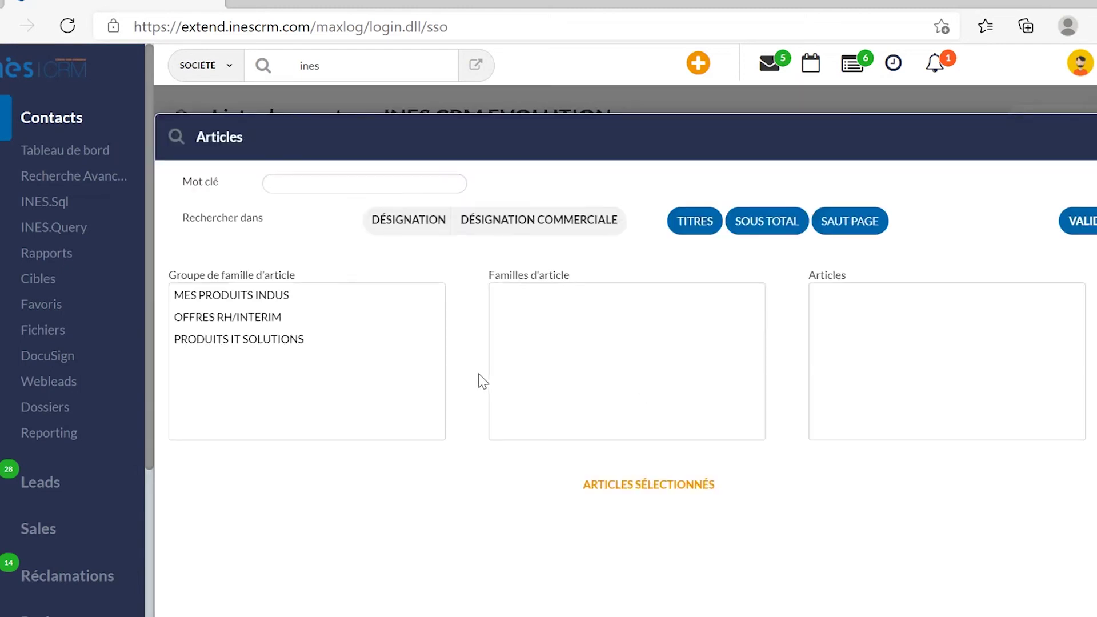
{"action": "left_click", "coordinate": [289, 251]}
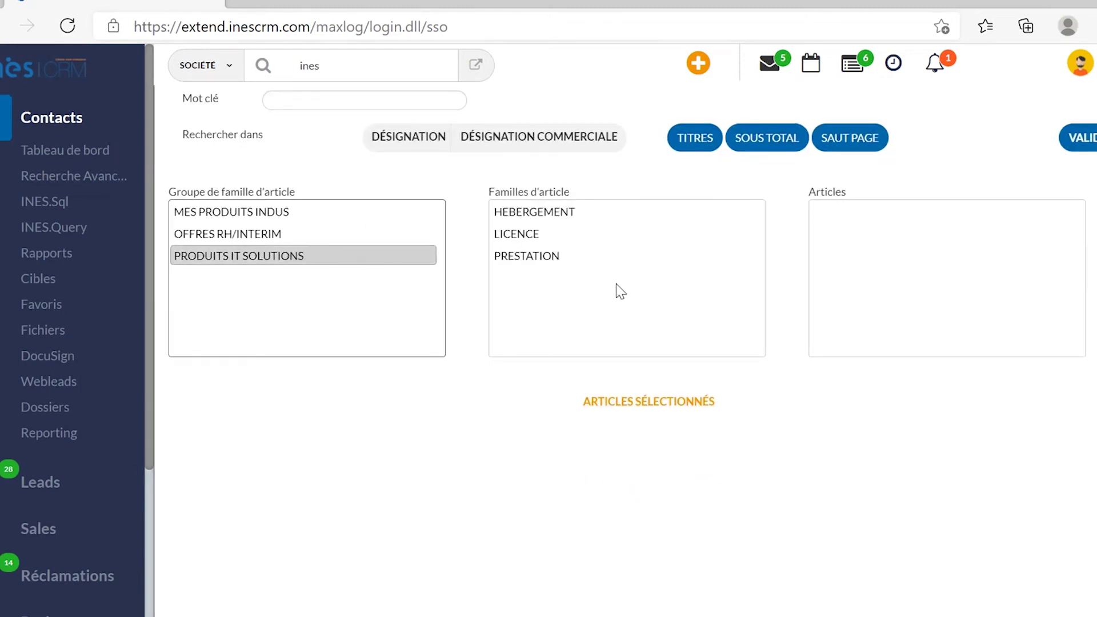
{"action": "left_click", "coordinate": [592, 259]}
{"action": "left_click", "coordinate": [838, 234]}
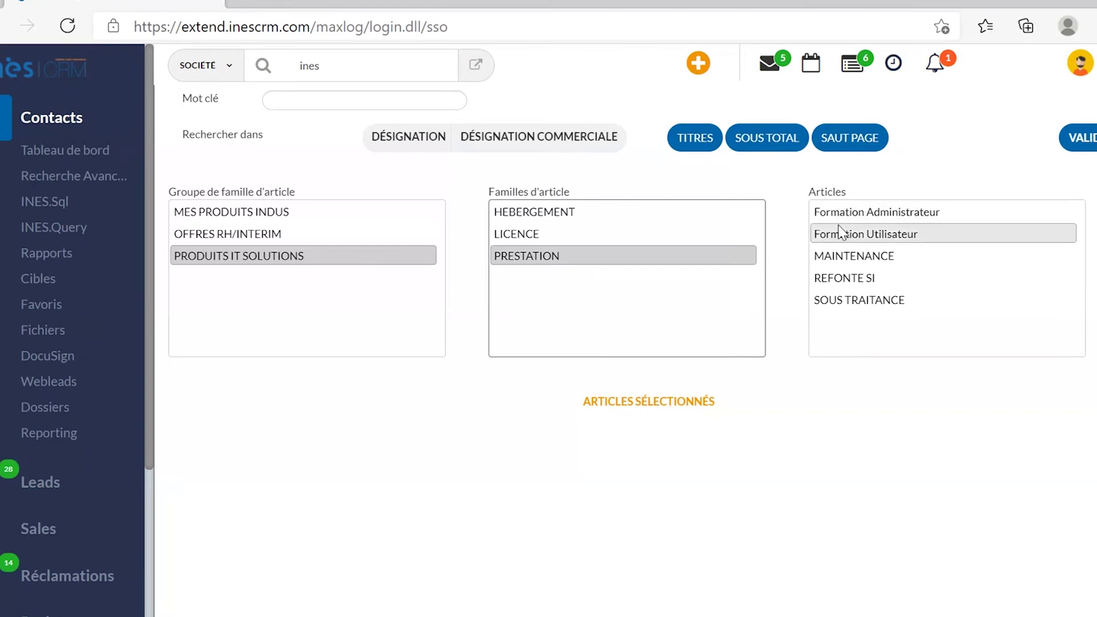
{"action": "scroll", "coordinate": [589, 430], "scroll_direction": "down", "scroll_amount": 1}
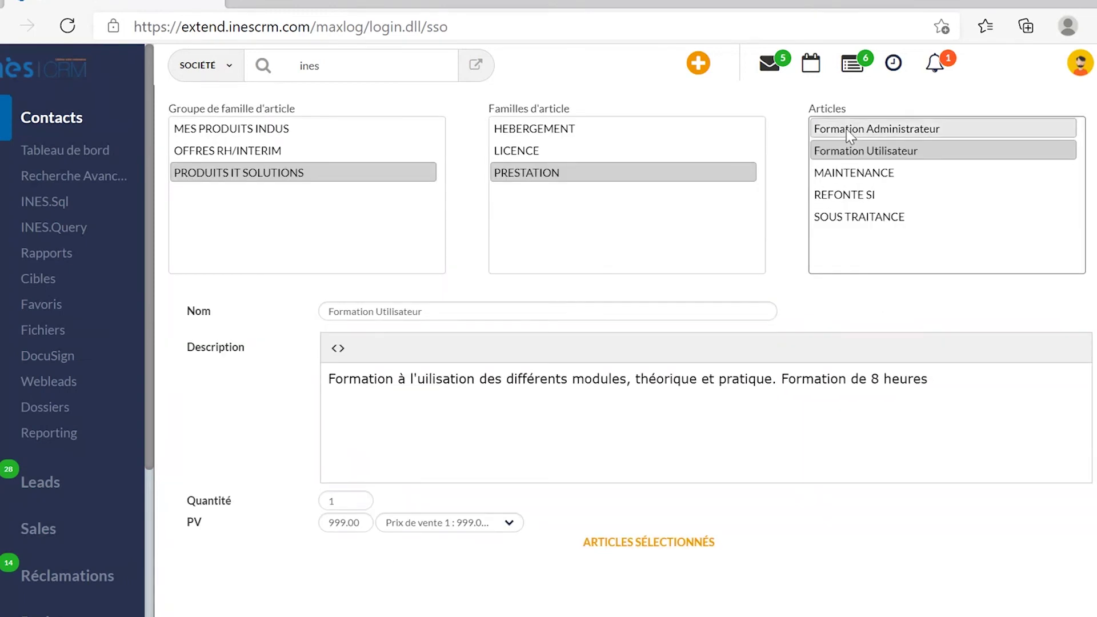
{"action": "scroll", "coordinate": [943, 184], "scroll_direction": "up", "scroll_amount": 1}
{"action": "left_click", "coordinate": [966, 141]}
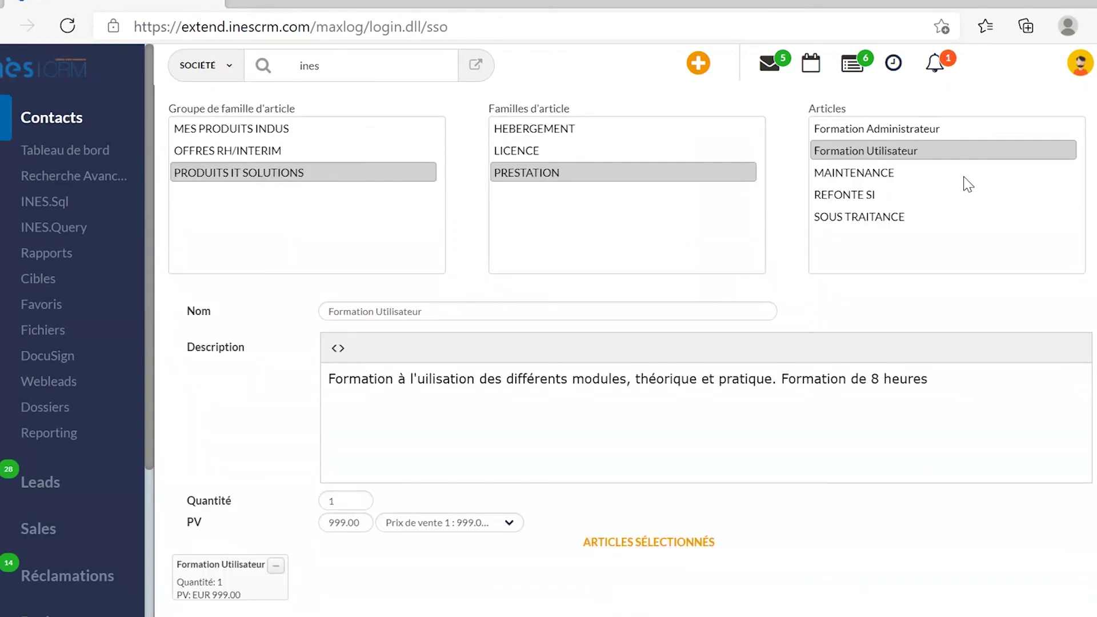
{"action": "scroll", "coordinate": [968, 185], "scroll_direction": "up", "scroll_amount": 2}
{"action": "left_click", "coordinate": [1085, 225]}
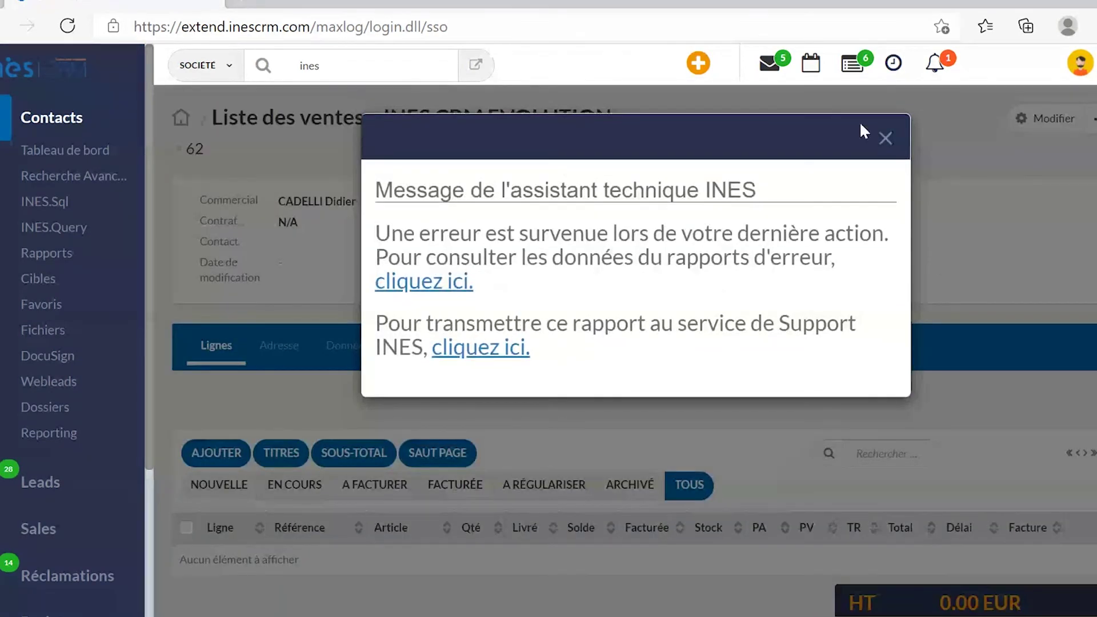
{"action": "left_click", "coordinate": [886, 138]}
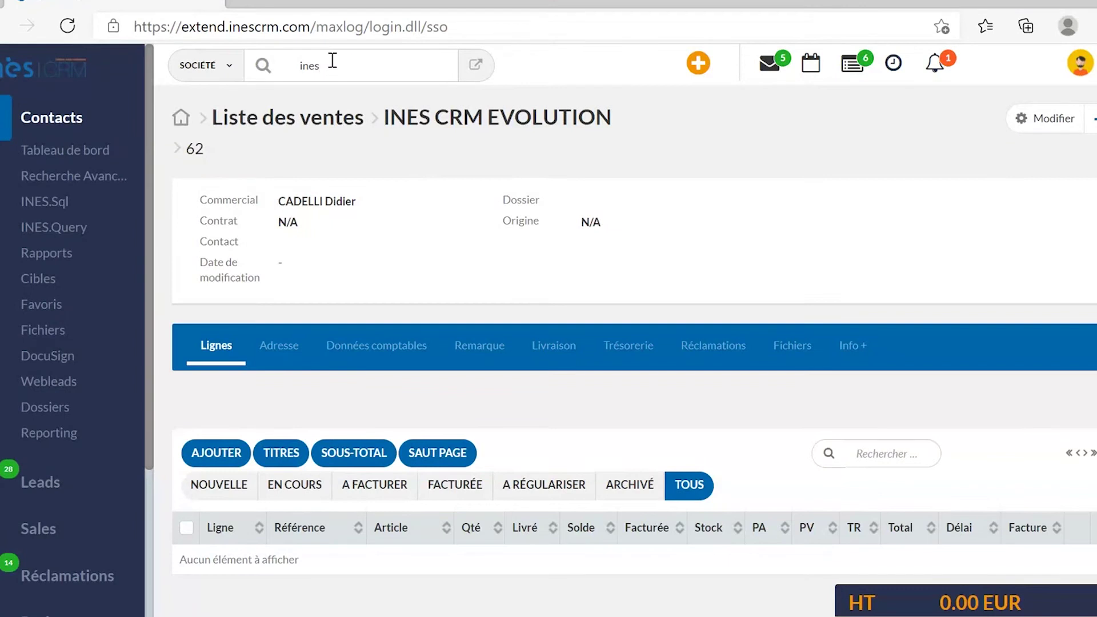
Search the companies for "ines".
{"action": "left_click", "coordinate": [333, 60]}
{"action": "key", "text": "Return"}
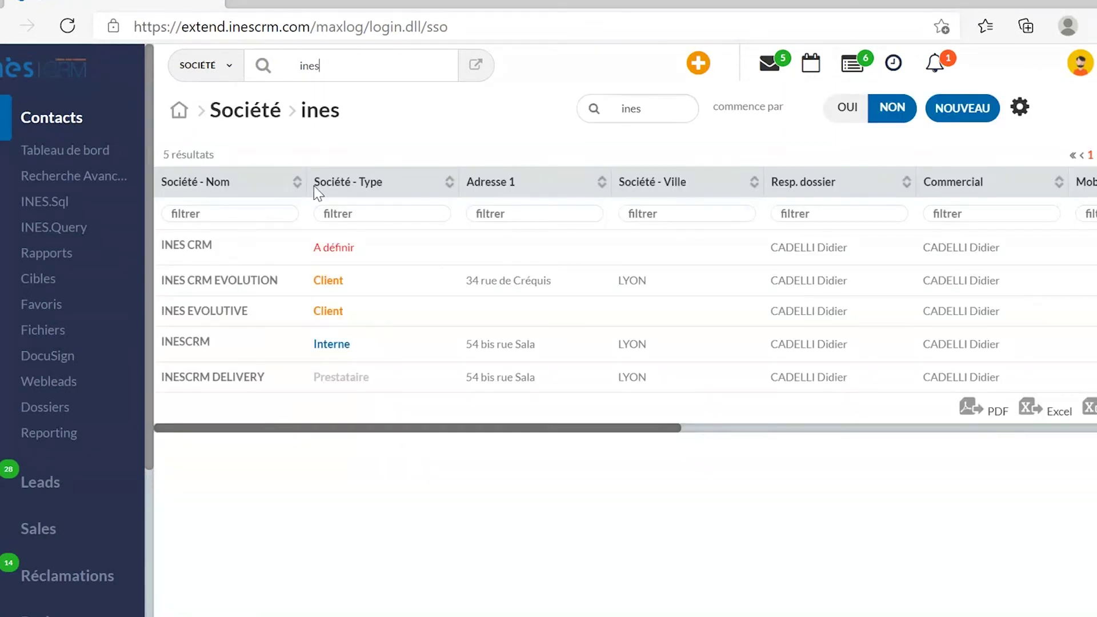
Open the INES EVOLUTIVE company and, from its Ventes, the sale containing the Formation Utilisateur line.
{"action": "left_click", "coordinate": [226, 315]}
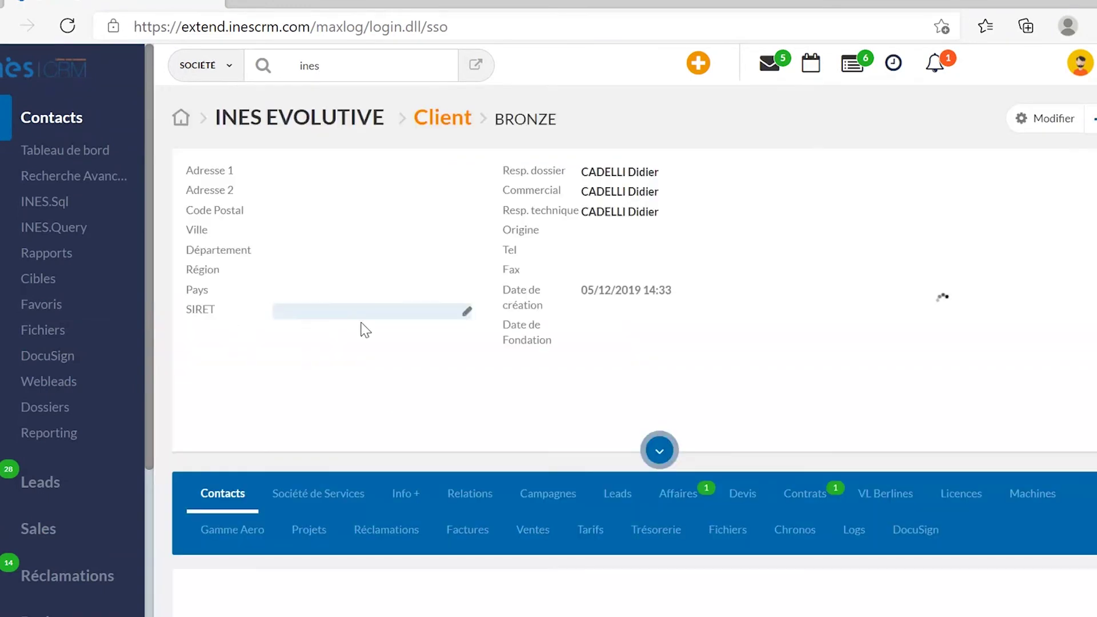
{"action": "scroll", "coordinate": [386, 394], "scroll_direction": "down", "scroll_amount": 5}
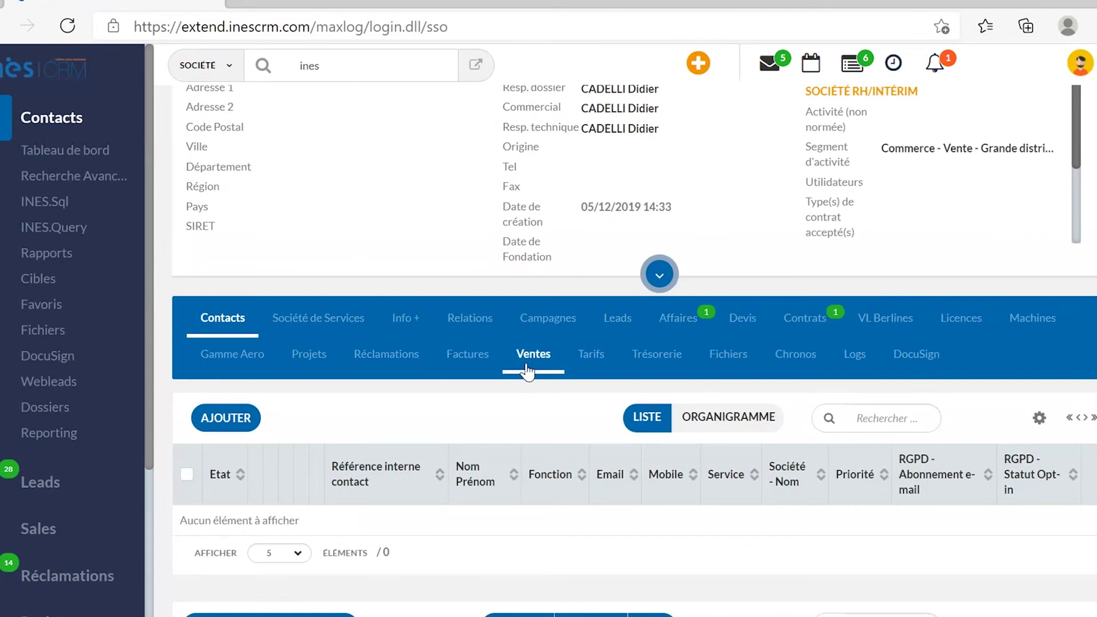
{"action": "left_click", "coordinate": [529, 365]}
{"action": "scroll", "coordinate": [526, 367], "scroll_direction": "down", "scroll_amount": 2}
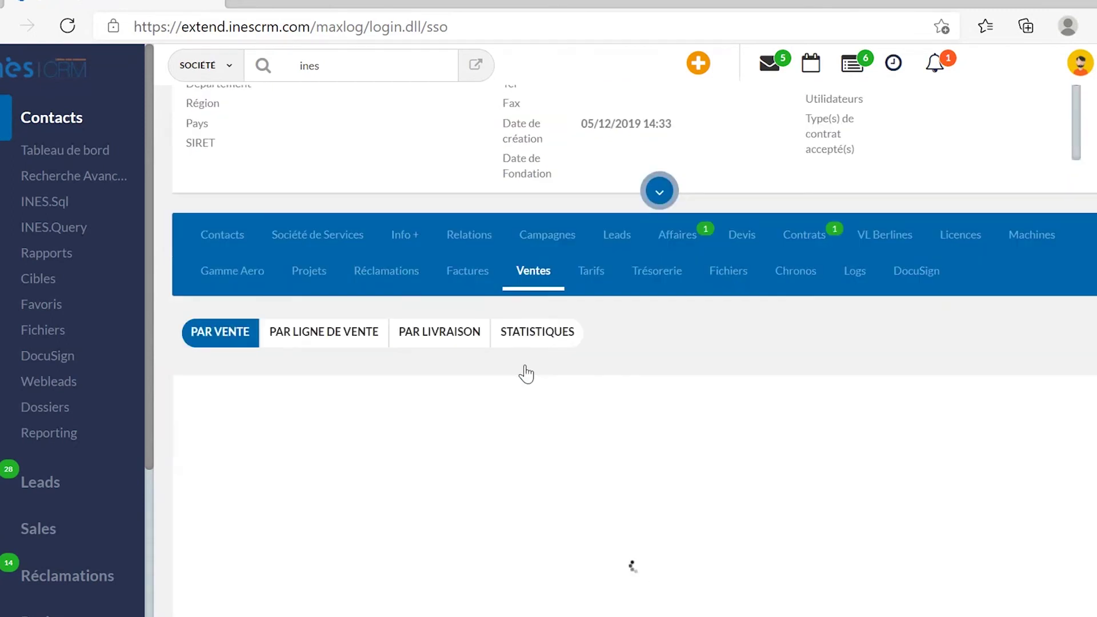
{"action": "scroll", "coordinate": [419, 431], "scroll_direction": "down", "scroll_amount": 3}
{"action": "left_click", "coordinate": [335, 503]}
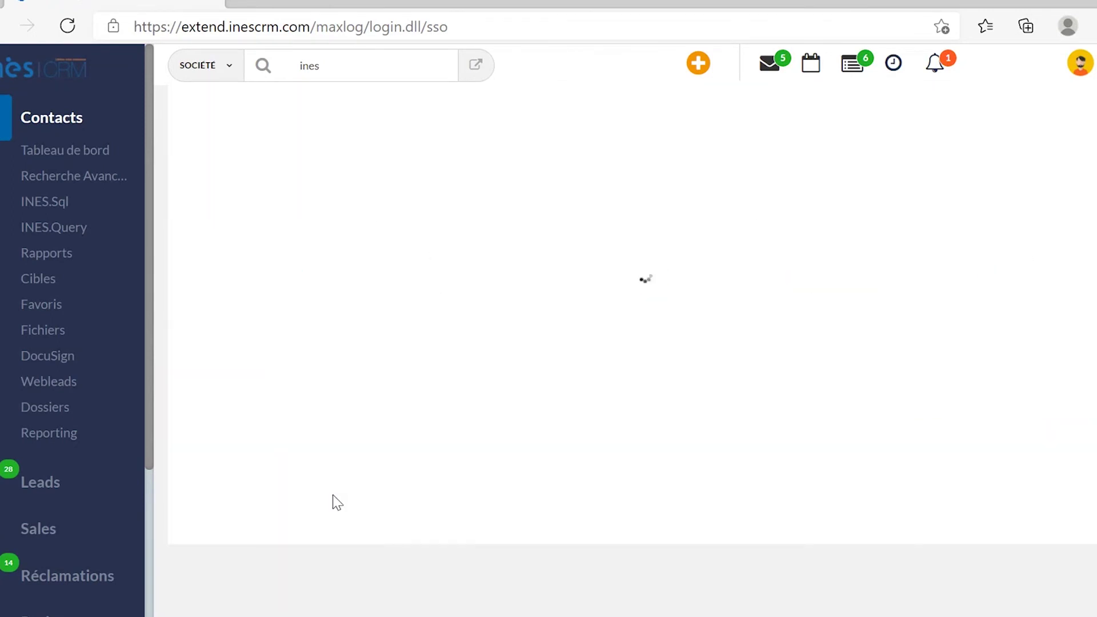
{"action": "scroll", "coordinate": [342, 497], "scroll_direction": "down", "scroll_amount": 3}
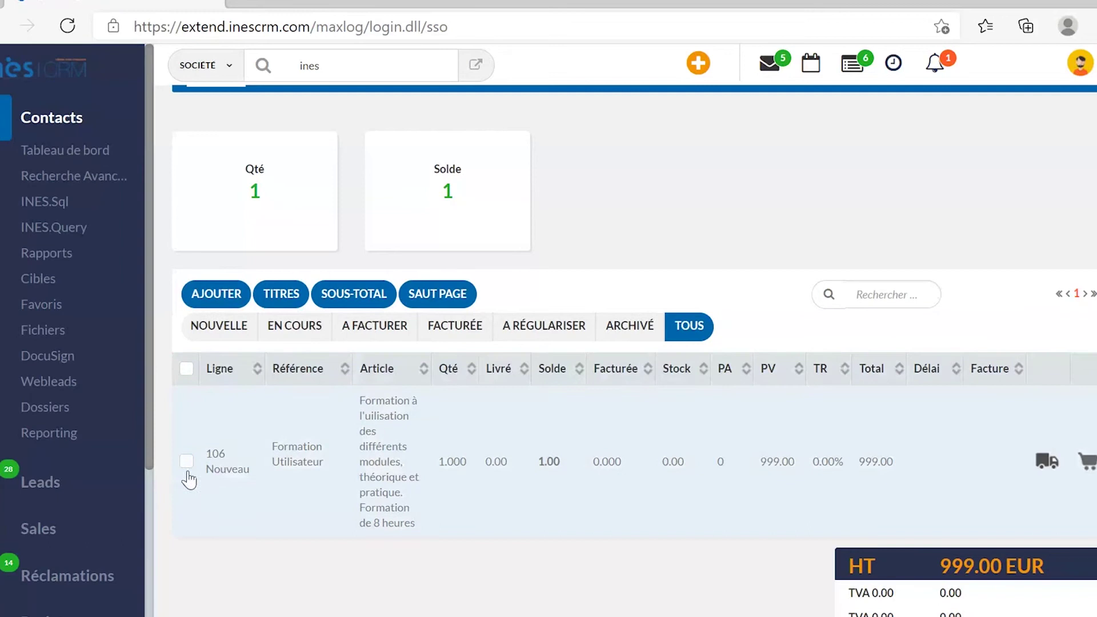
Deliver the sale's Formation Utilisateur line in full with the bulk action Livrer la totalité.
{"action": "left_click", "coordinate": [186, 463]}
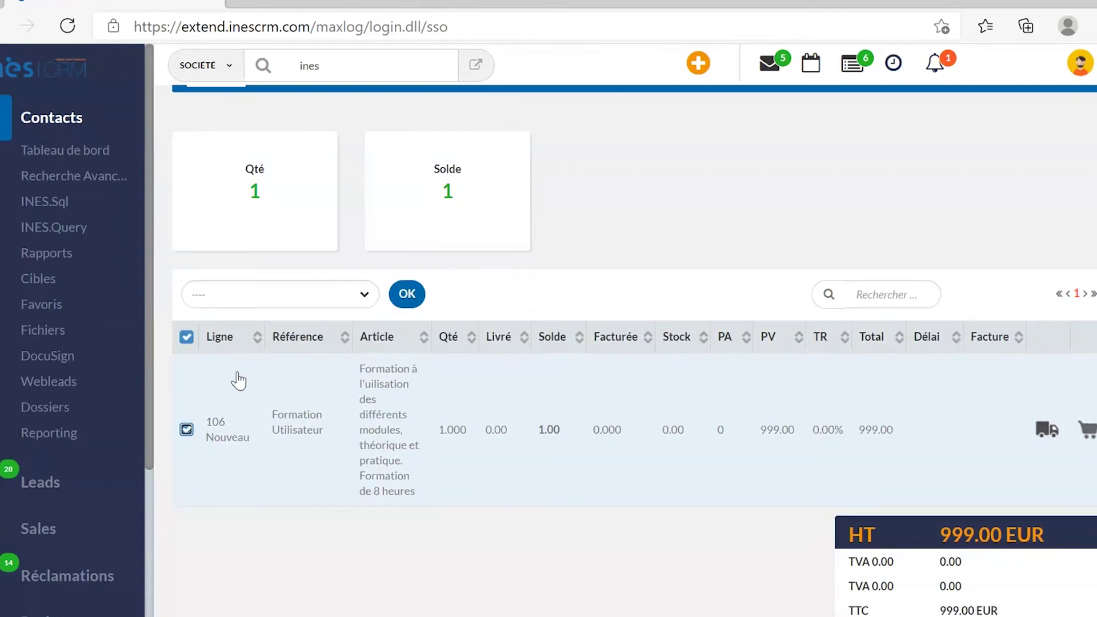
{"action": "left_click", "coordinate": [349, 296]}
{"action": "left_click", "coordinate": [329, 379]}
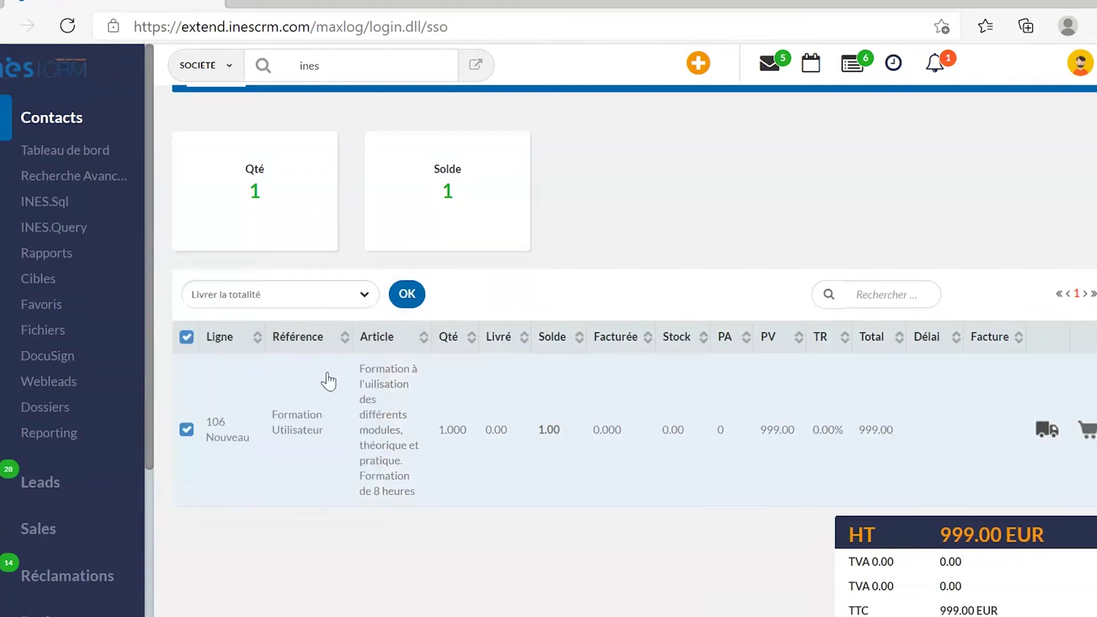
{"action": "left_click", "coordinate": [415, 307]}
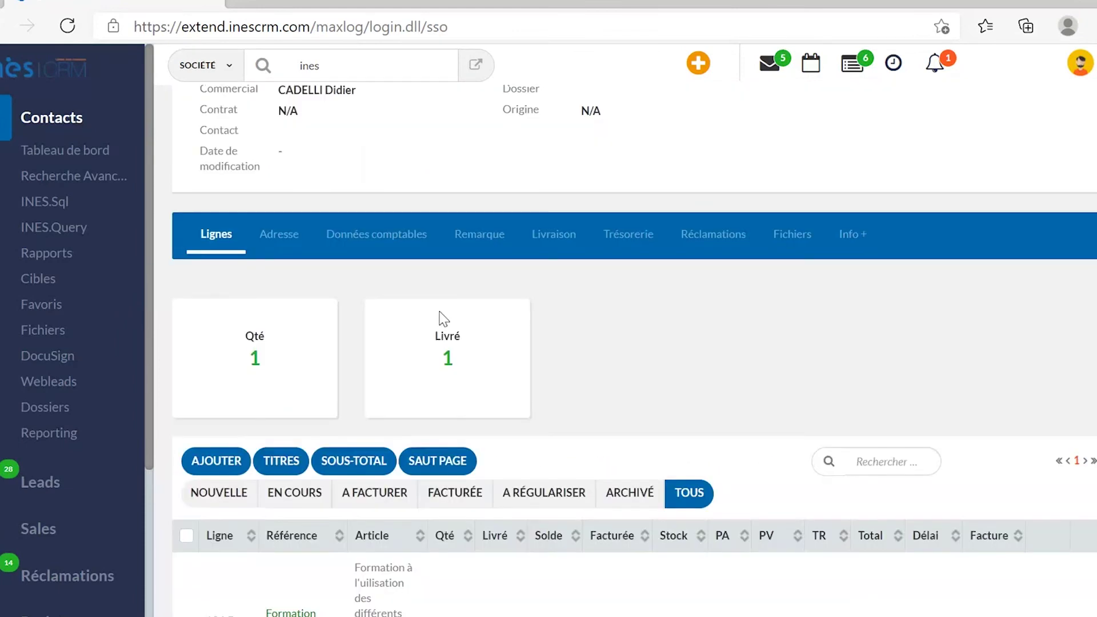
Add the sale's Formation Utilisateur delivery to a newly created shipping slip using Ajouter au bordereau d'expédition with Créer.
{"action": "left_click", "coordinate": [531, 240]}
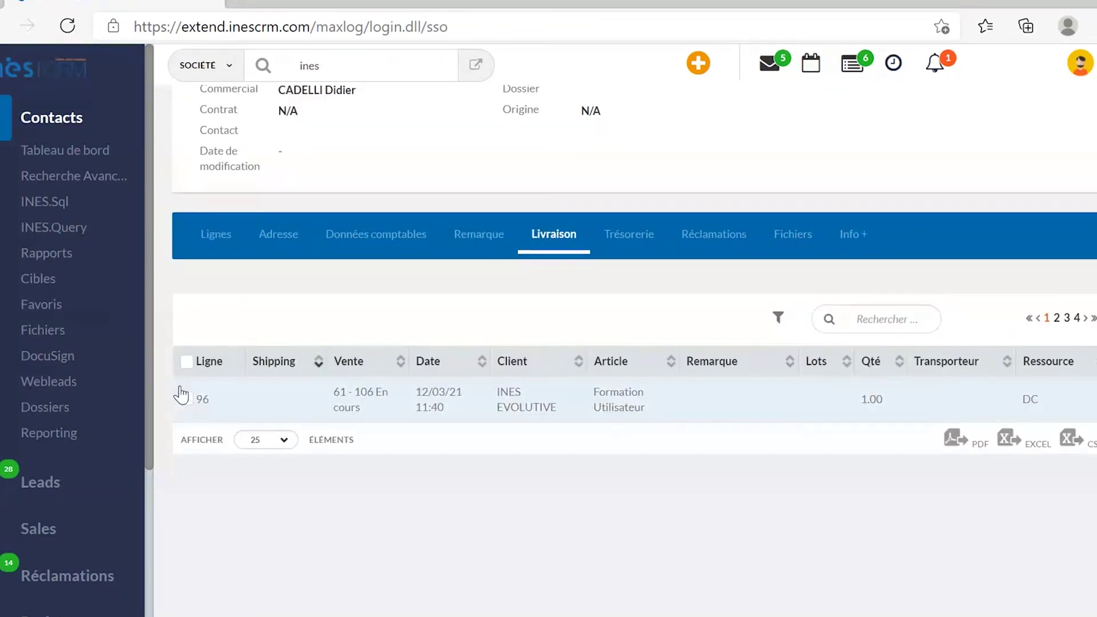
{"action": "left_click", "coordinate": [185, 400]}
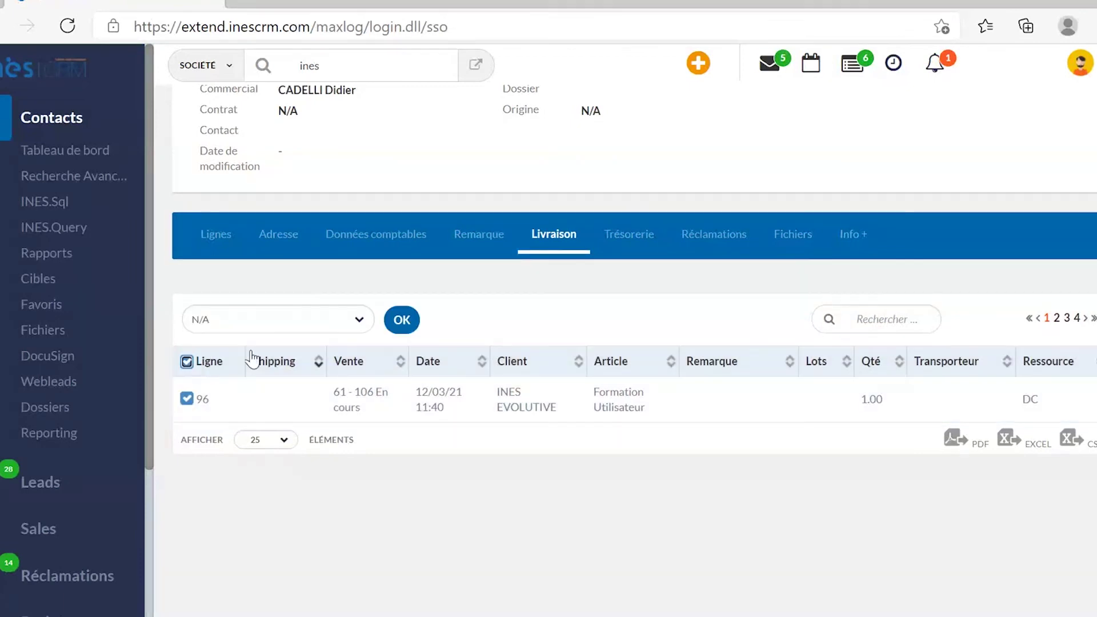
{"action": "left_click", "coordinate": [298, 324]}
{"action": "left_click", "coordinate": [274, 384]}
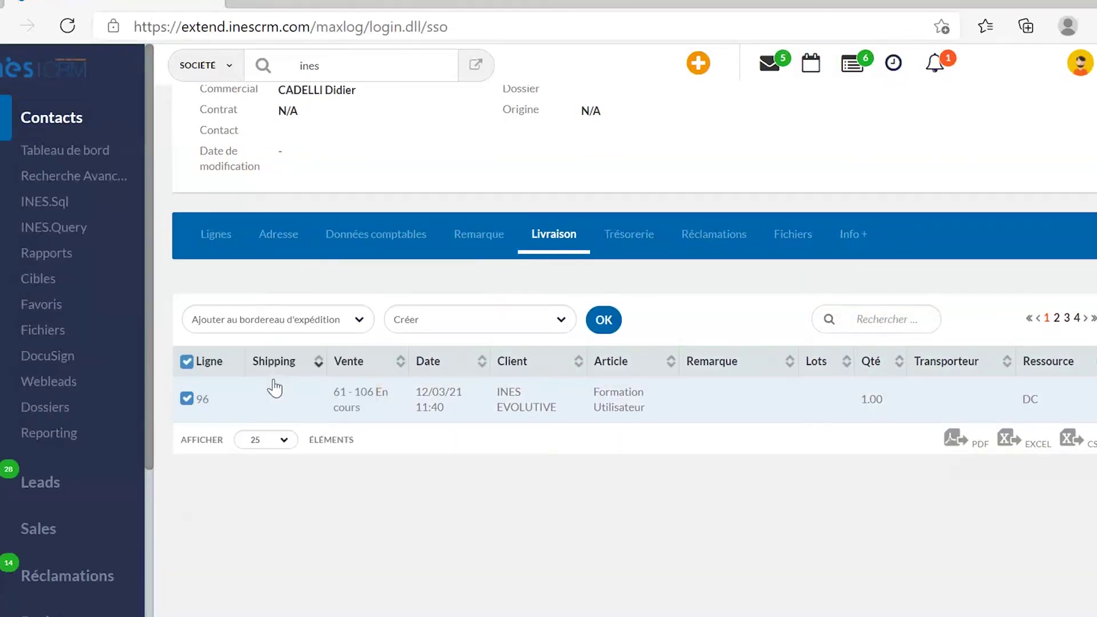
{"action": "left_click", "coordinate": [603, 320]}
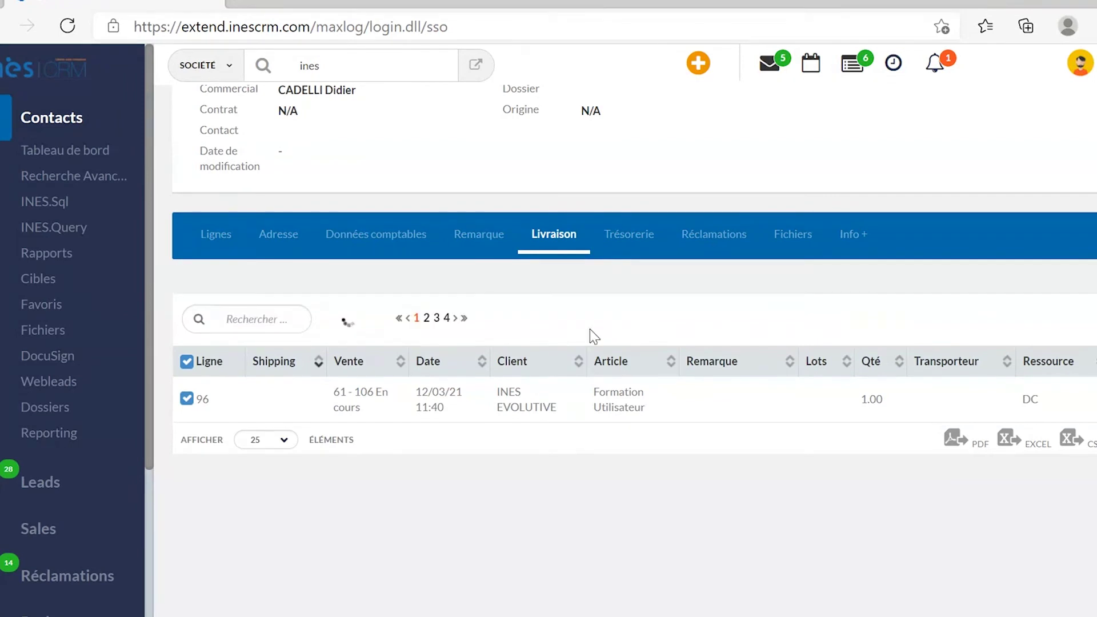
Return to the sale's lines and apply the bulk action Solder to the Formation Utilisateur line.
{"action": "left_click", "coordinate": [222, 243]}
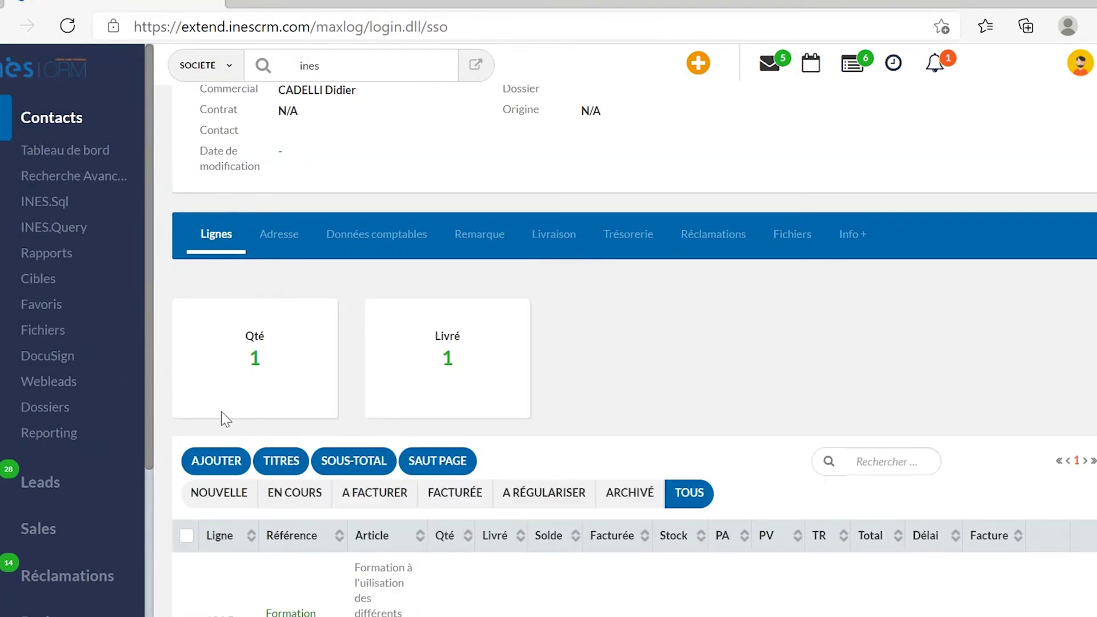
{"action": "left_click", "coordinate": [186, 536]}
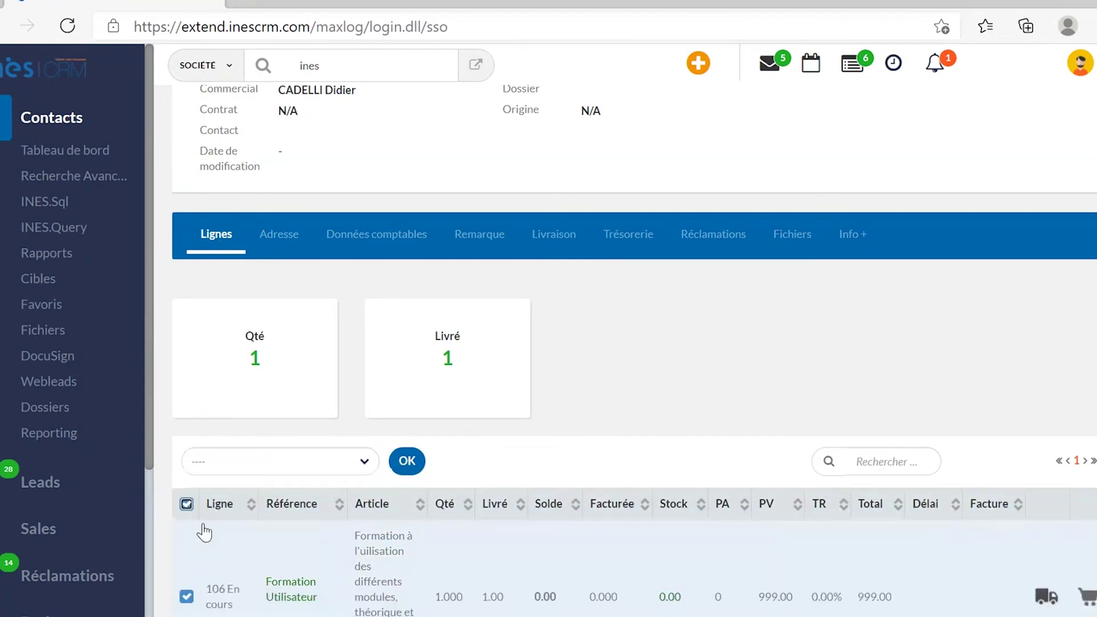
{"action": "left_click", "coordinate": [317, 478]}
{"action": "scroll", "coordinate": [296, 483], "scroll_direction": "down", "scroll_amount": 2}
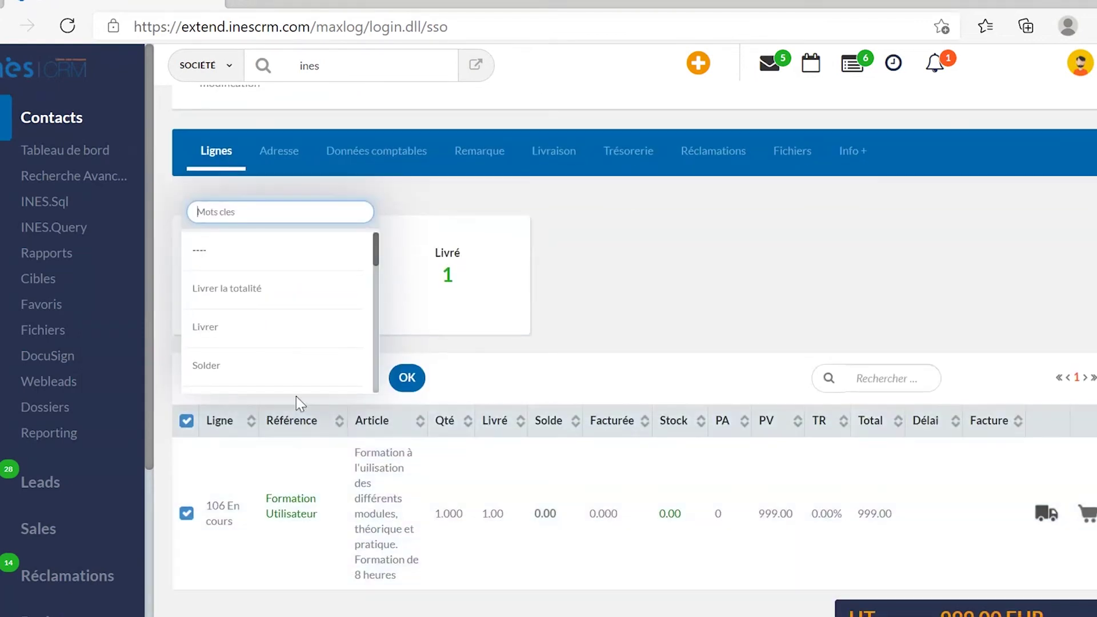
{"action": "left_click", "coordinate": [302, 375]}
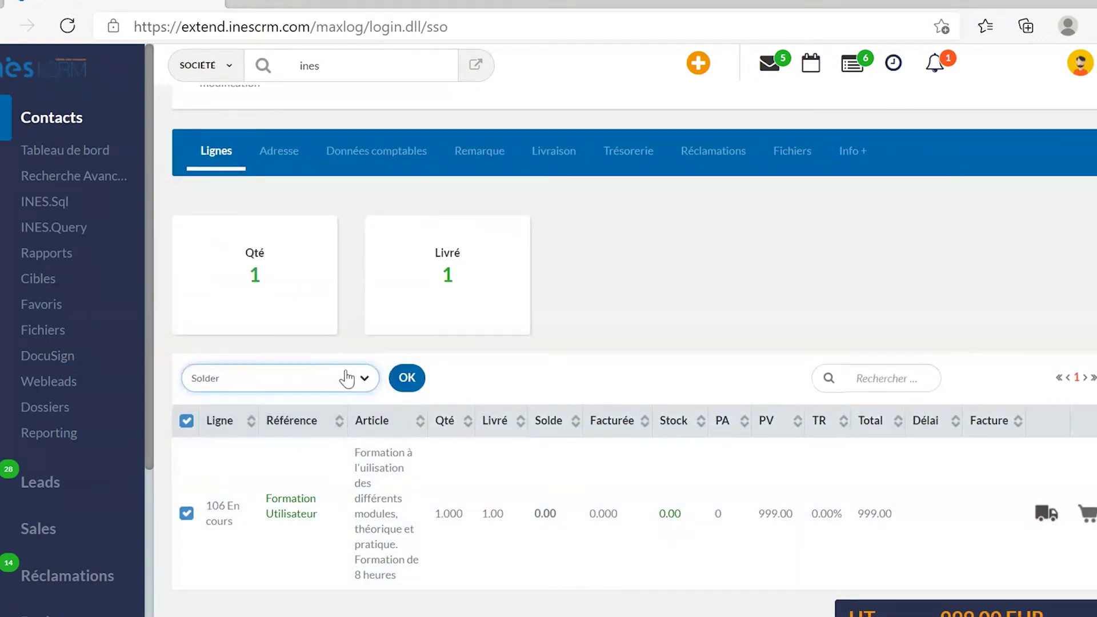
{"action": "left_click", "coordinate": [407, 378]}
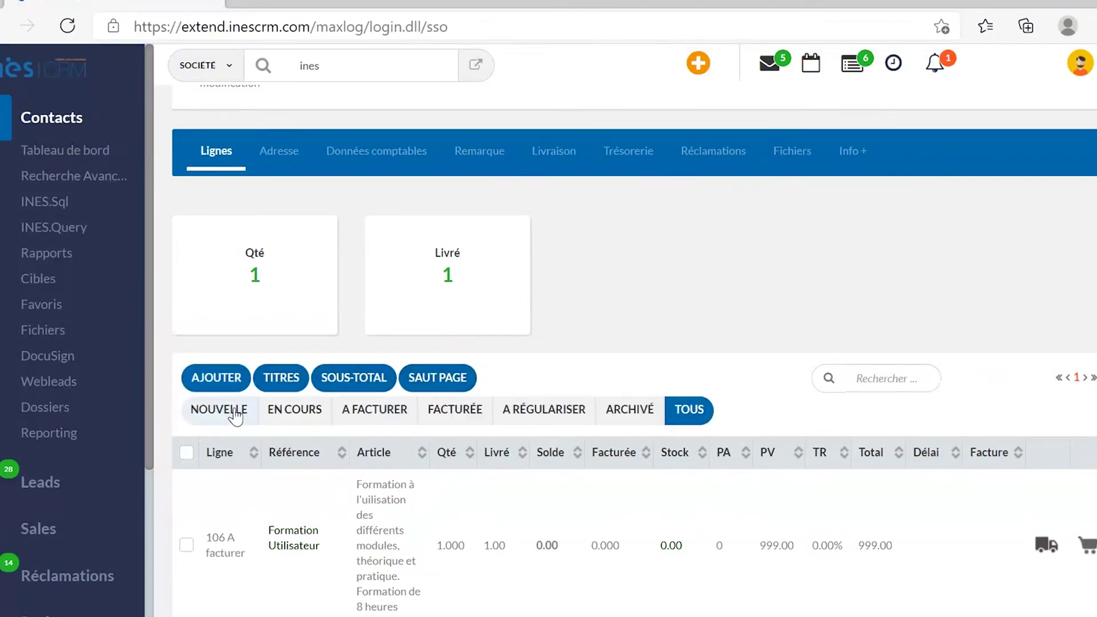
Invoice the Formation Utilisateur line with the bulk action Facturer and open its draft invoice.
{"action": "left_click", "coordinate": [187, 453]}
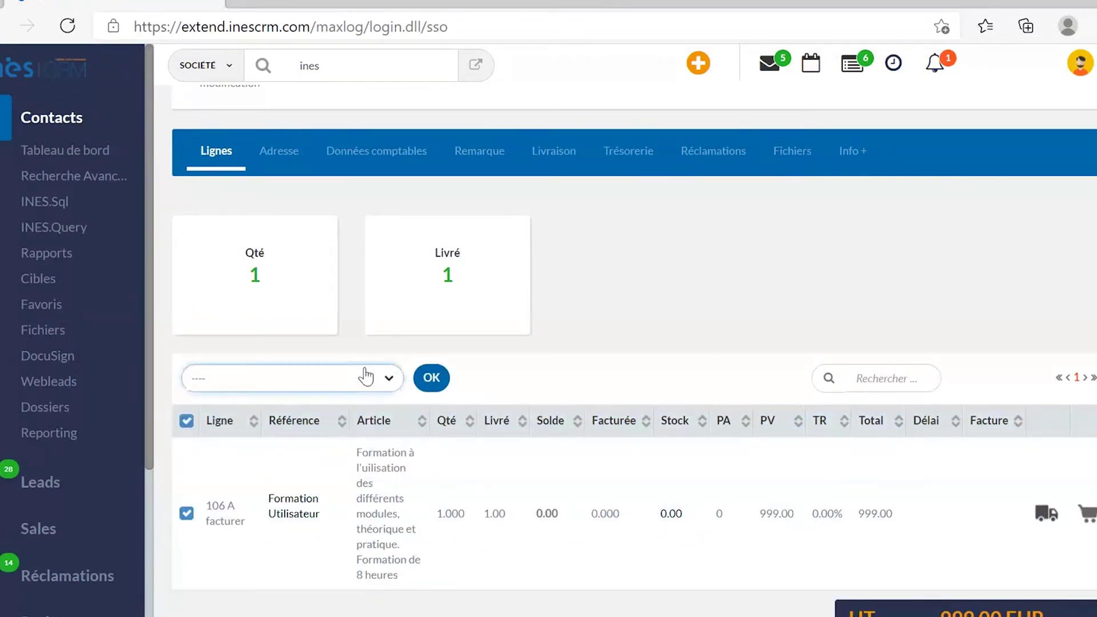
{"action": "left_click", "coordinate": [366, 376]}
{"action": "scroll", "coordinate": [350, 460], "scroll_direction": "down", "scroll_amount": 3}
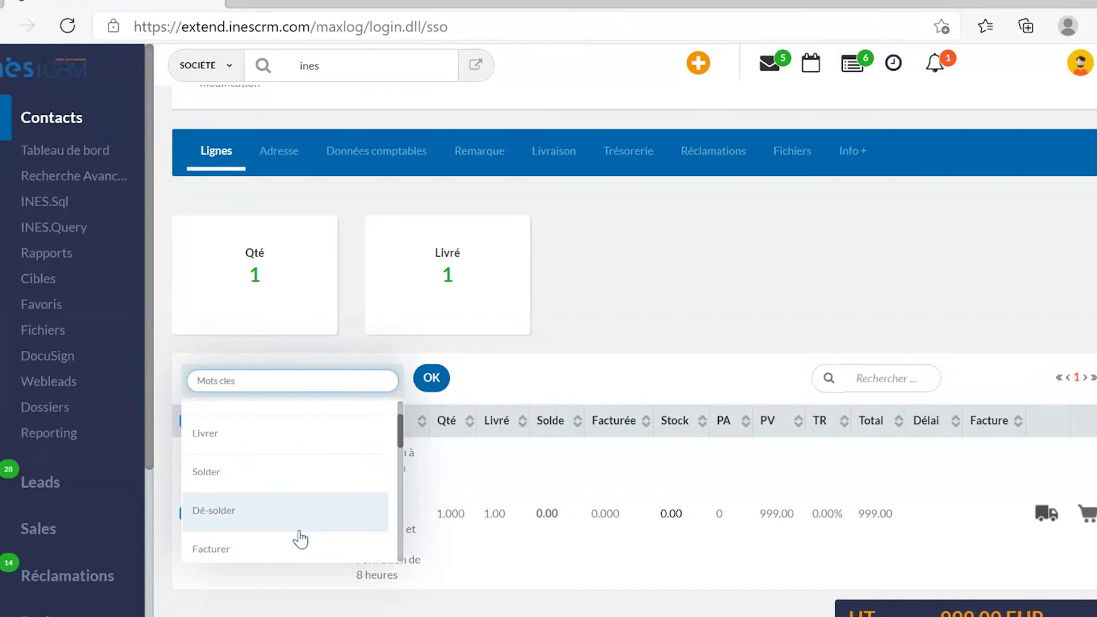
{"action": "left_click", "coordinate": [297, 546]}
{"action": "left_click", "coordinate": [646, 386]}
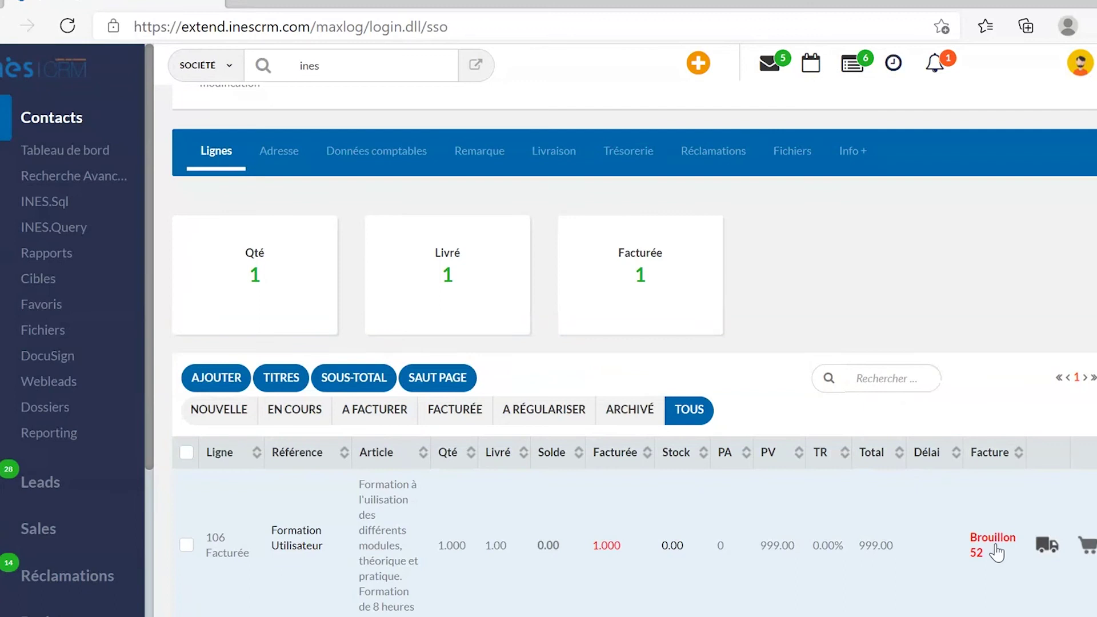
{"action": "left_click", "coordinate": [996, 548]}
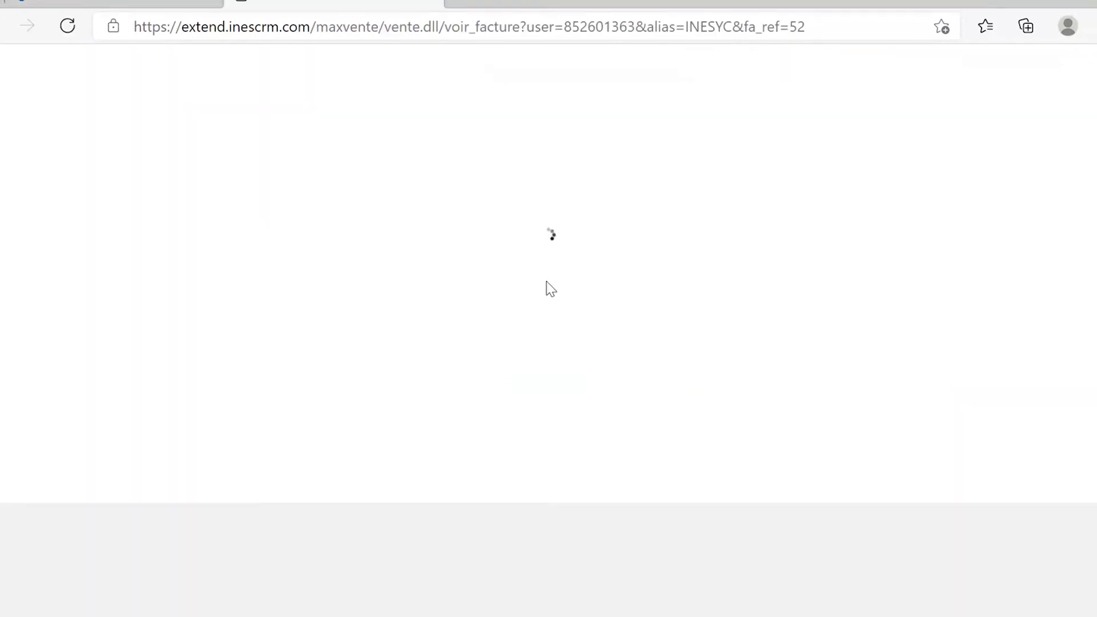